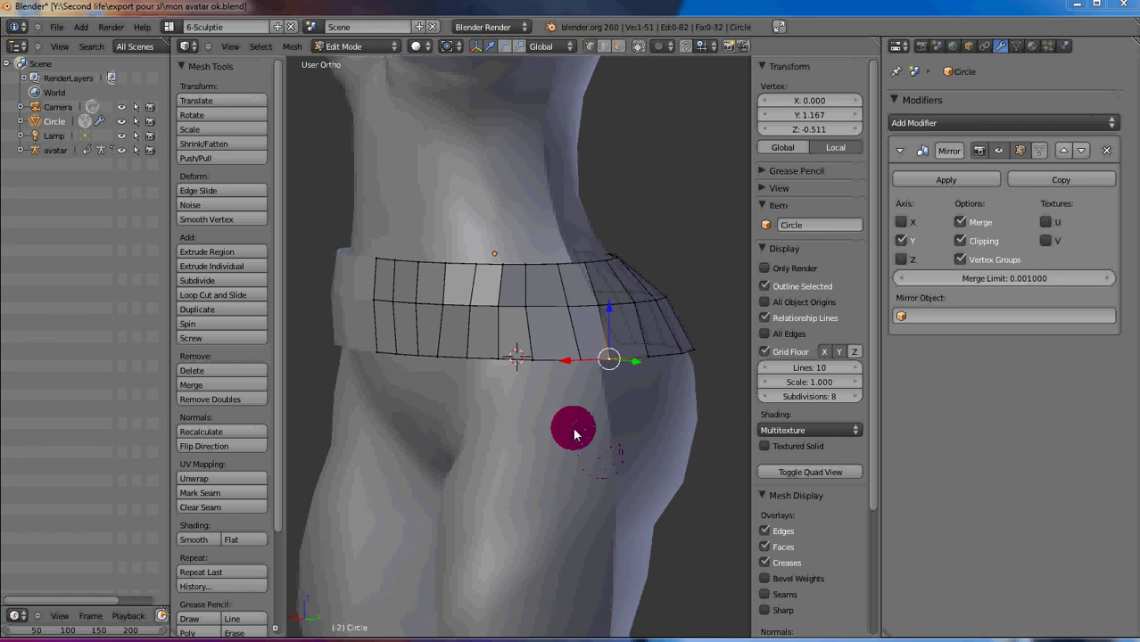
# Step: Deselect the belt mesh's vertices and switch to the Right Ortho side view (Numpad 3)
pyautogui.rightClick(403, 357)
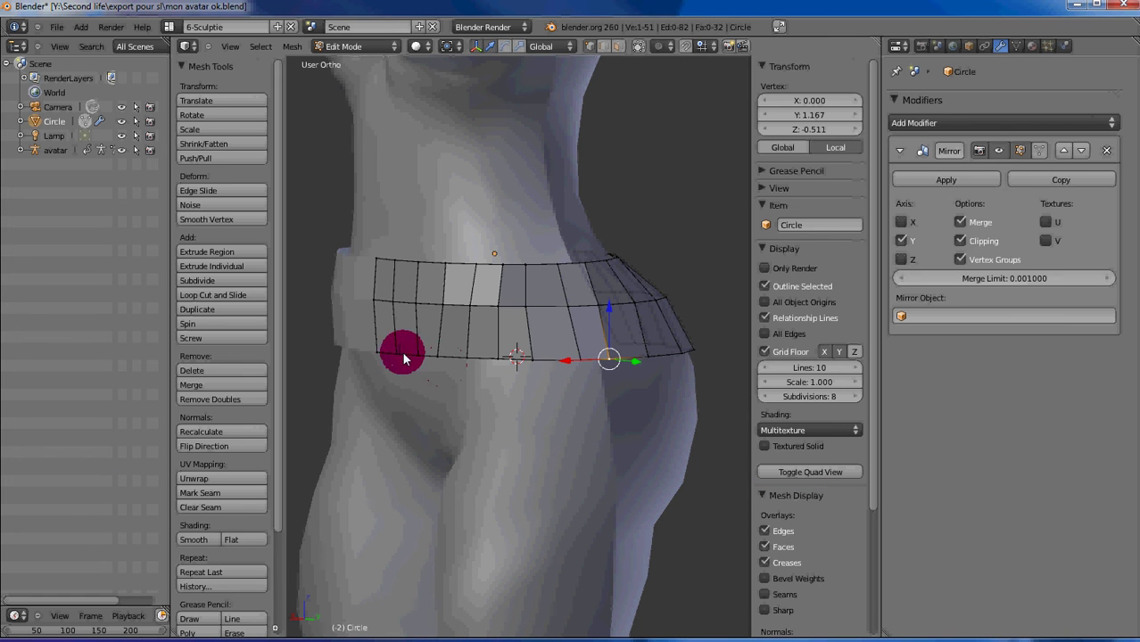
pyautogui.rightClick(680, 348)
pyautogui.rightClick(560, 362)
pyautogui.rightClick(643, 386)
pyautogui.keyDown('shift'); pyautogui.rightClick(615, 380); pyautogui.keyUp('shift')
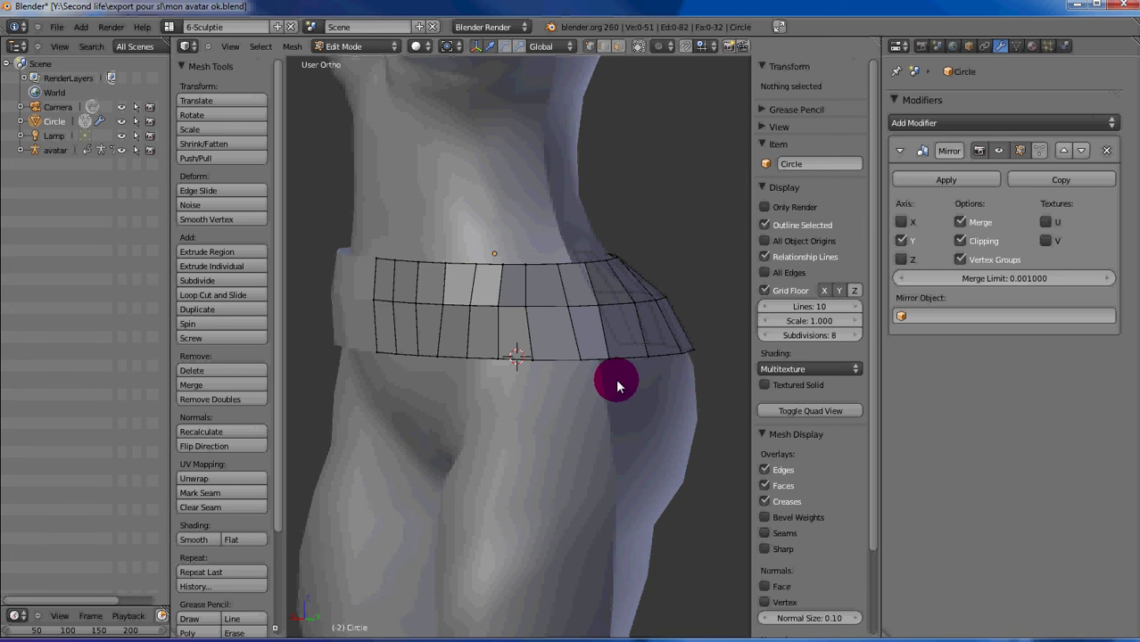
pyautogui.press('KP_3')
pyautogui.rightClick(660, 339)
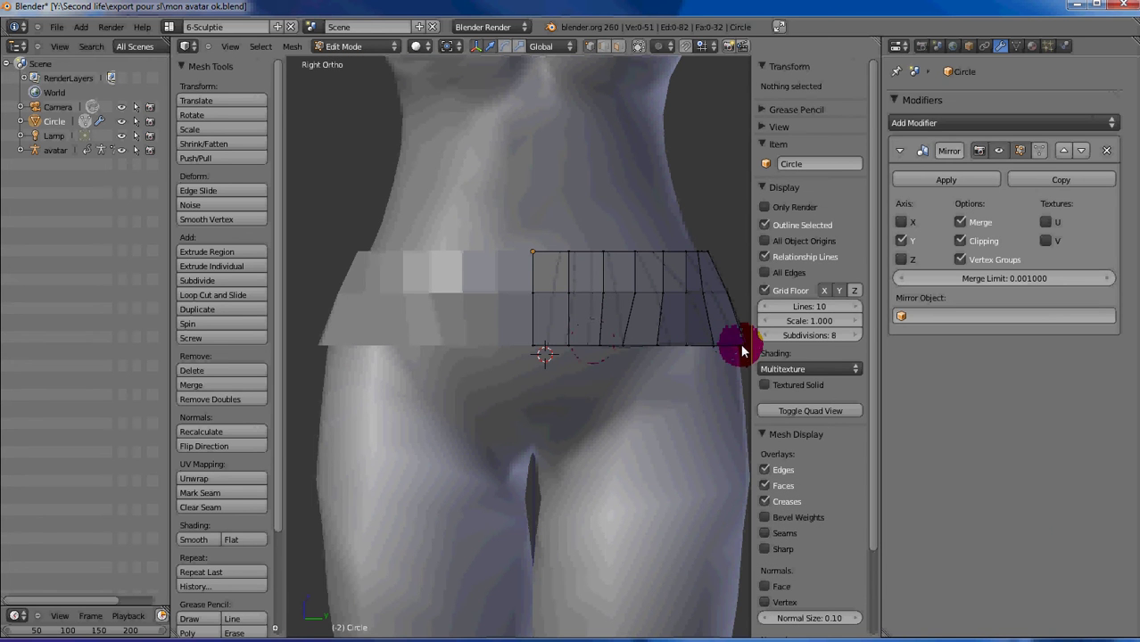
pyautogui.rightClick(705, 339)
pyautogui.rightClick(523, 287)
pyautogui.rightClick(746, 292)
pyautogui.rightClick(536, 382)
# Step: Box-select the belt's bottom edge loop and extrude it straight down along Z
pyautogui.press('b')
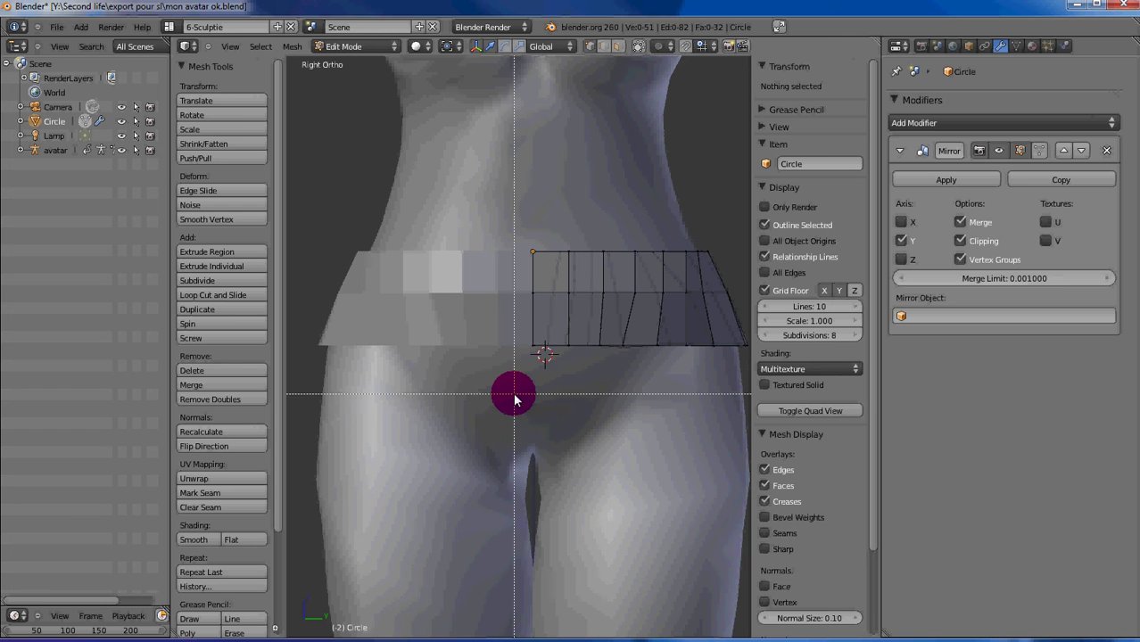
pyautogui.moveTo(515, 394)
pyautogui.mouseDown()
pyautogui.moveTo(756, 337)
pyautogui.moveTo(751, 328)
pyautogui.mouseUp()
pyautogui.click(644, 338)
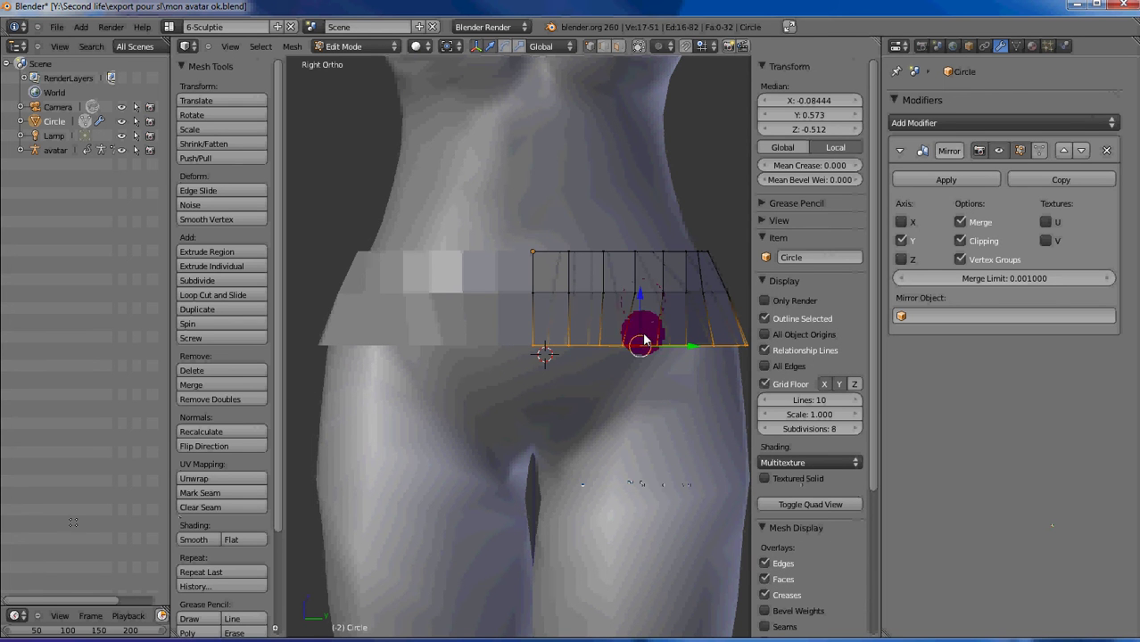
pyautogui.press('e')
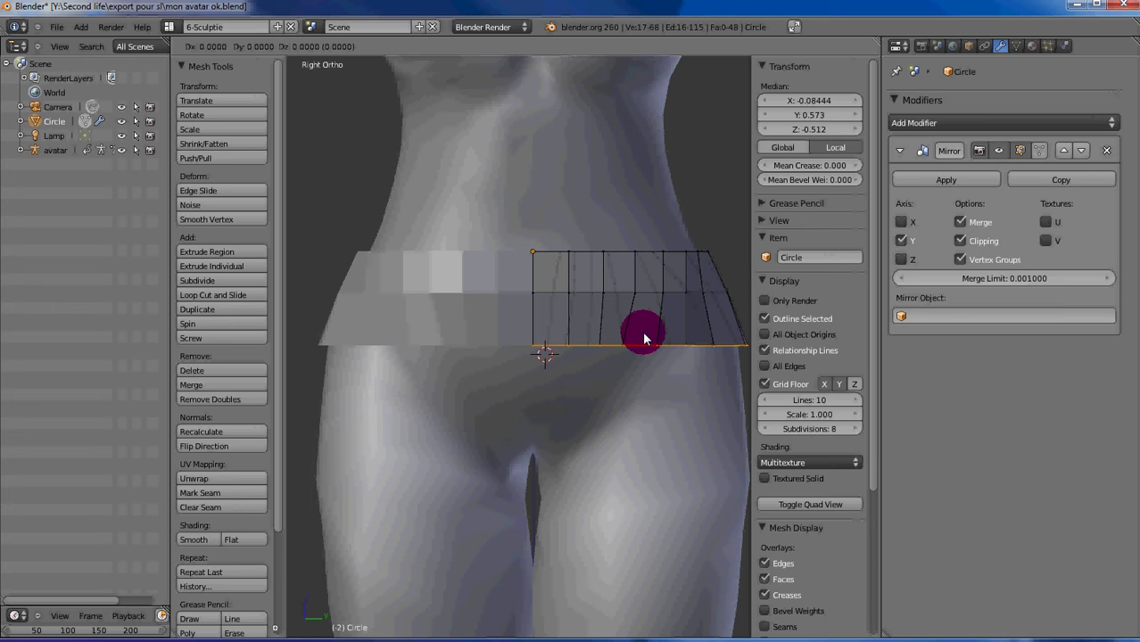
pyautogui.press('z')
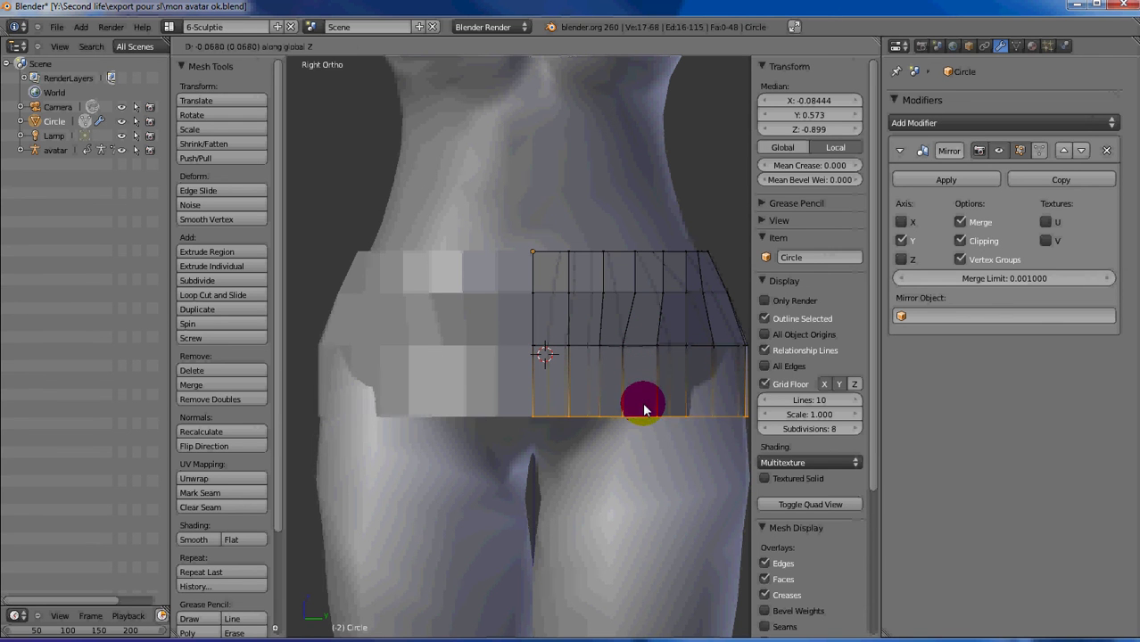
pyautogui.click(642, 402)
pyautogui.moveTo(669, 376)
pyautogui.mouseDown(button='middle')
pyautogui.moveTo(532, 390)
pyautogui.moveTo(518, 453)
pyautogui.mouseUp(button='middle')
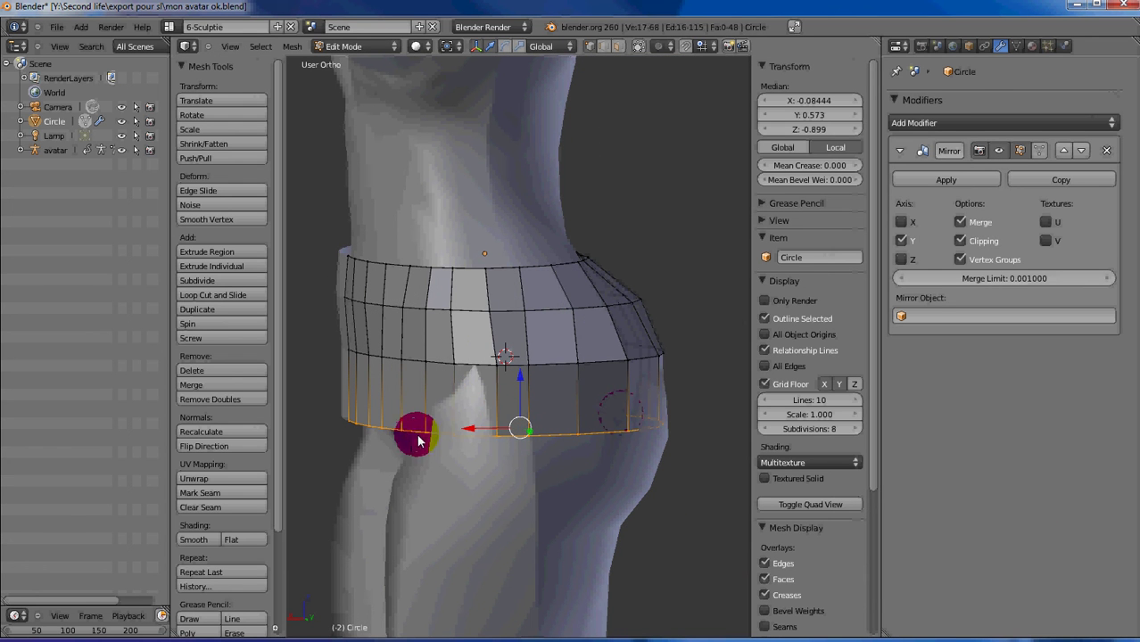
# Step: Push the side vertices of the new bottom loop outward along X and Y
pyautogui.rightClick(452, 433)
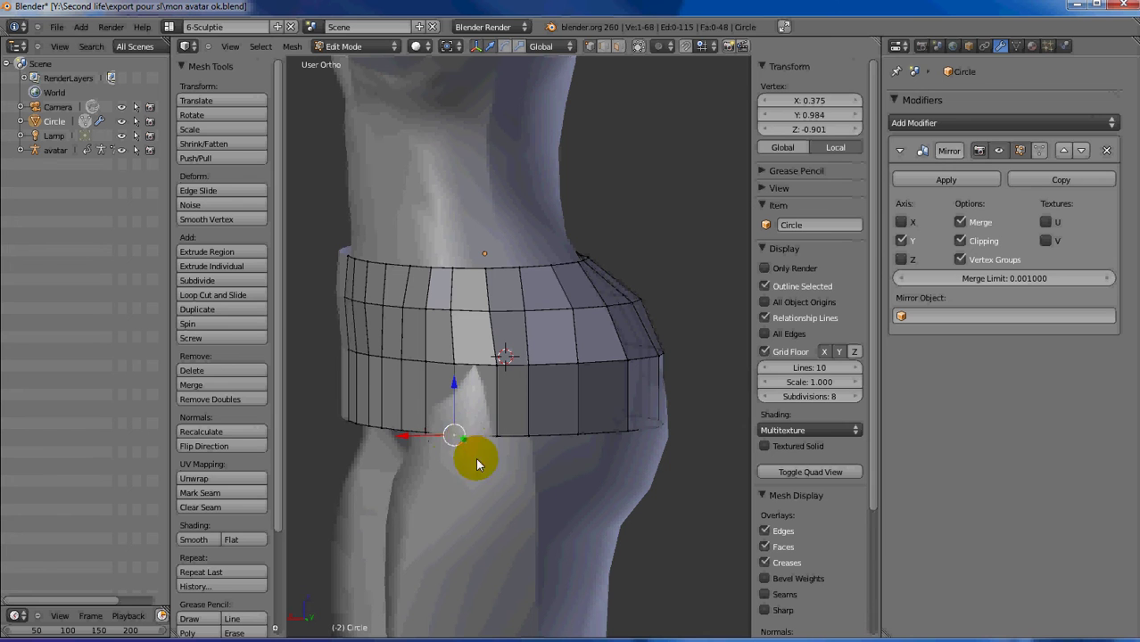
pyautogui.rightClick(410, 442)
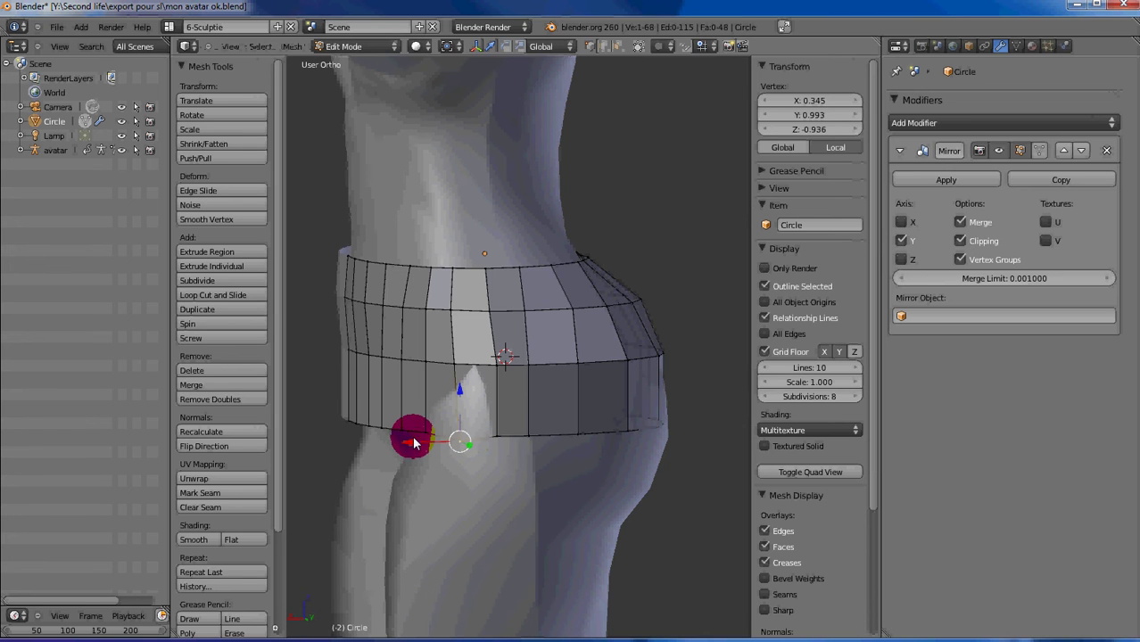
pyautogui.moveTo(410, 445); pyautogui.dragTo(437, 457)
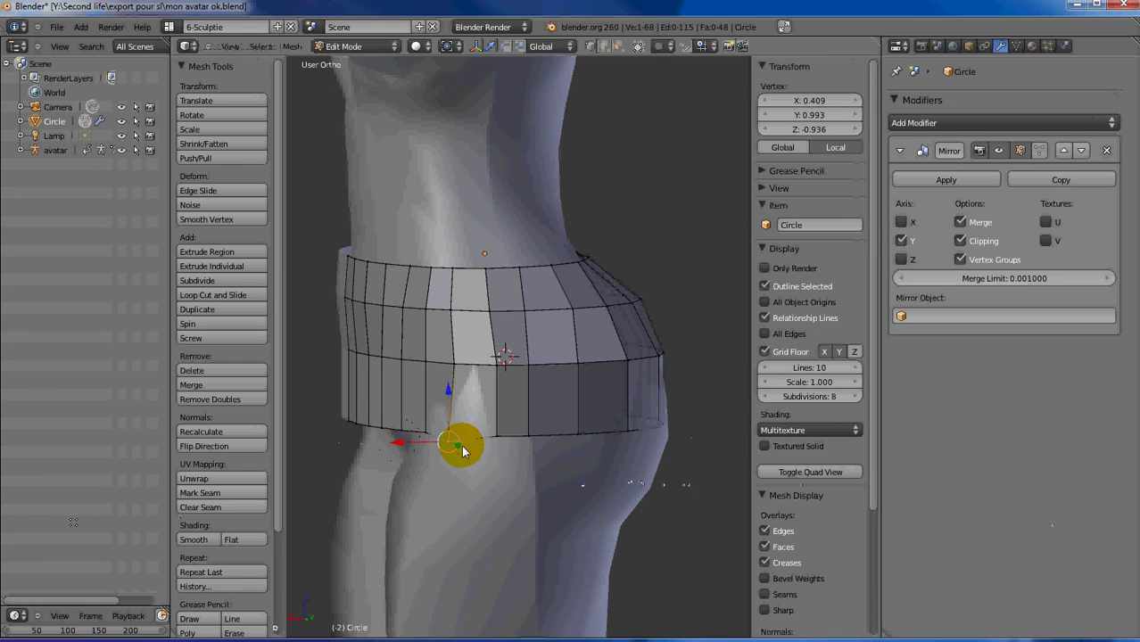
pyautogui.moveTo(462, 451); pyautogui.dragTo(463, 448)
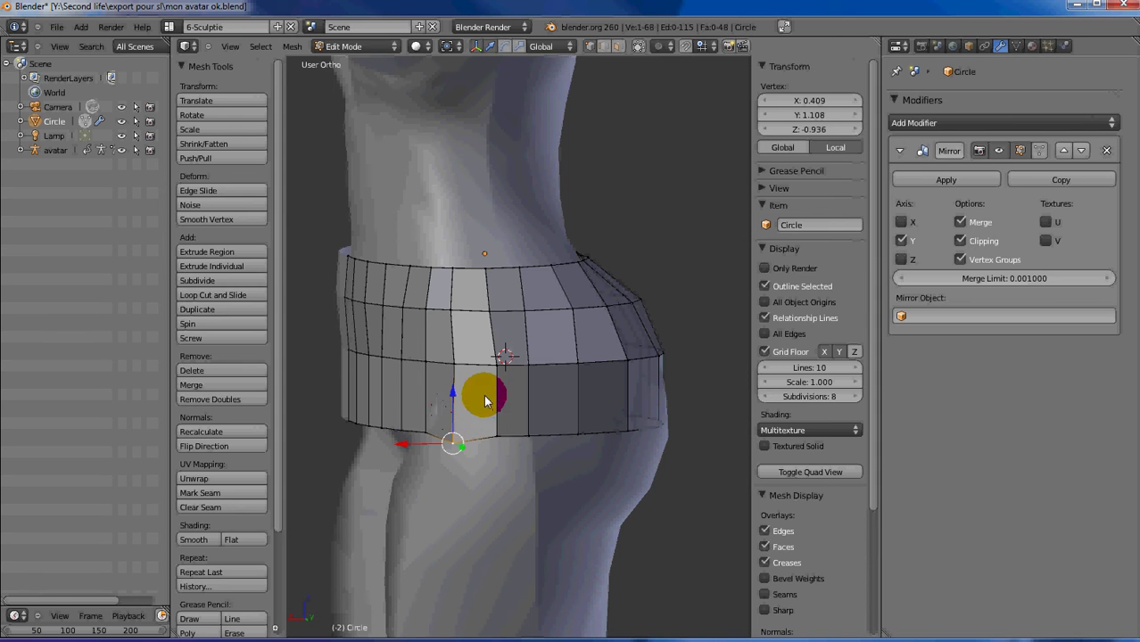
pyautogui.rightClick(500, 437)
pyautogui.moveTo(498, 439)
pyautogui.mouseDown(button='right')
pyautogui.moveTo(507, 453)
pyautogui.moveTo(528, 437)
pyautogui.mouseUp(button='right')
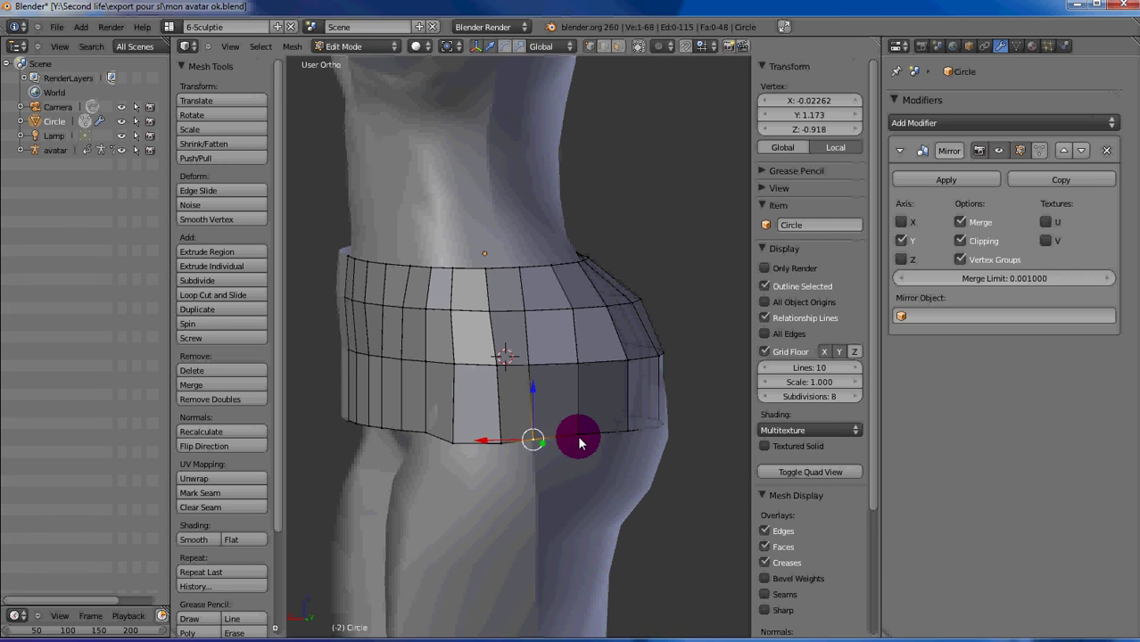
# Step: Pull a back bottom-loop vertex away from the body, check from the front, and deselect
pyautogui.rightClick(579, 437)
pyautogui.moveTo(586, 444); pyautogui.dragTo(640, 442, button='right')
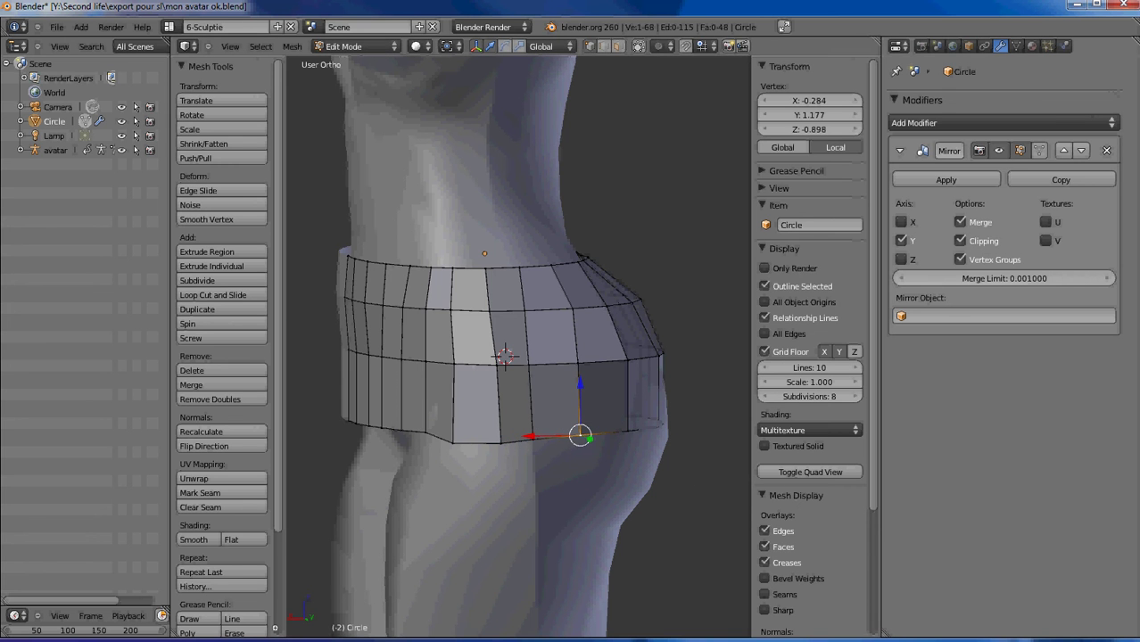
pyautogui.moveTo(535, 446); pyautogui.dragTo(560, 381, button='middle')
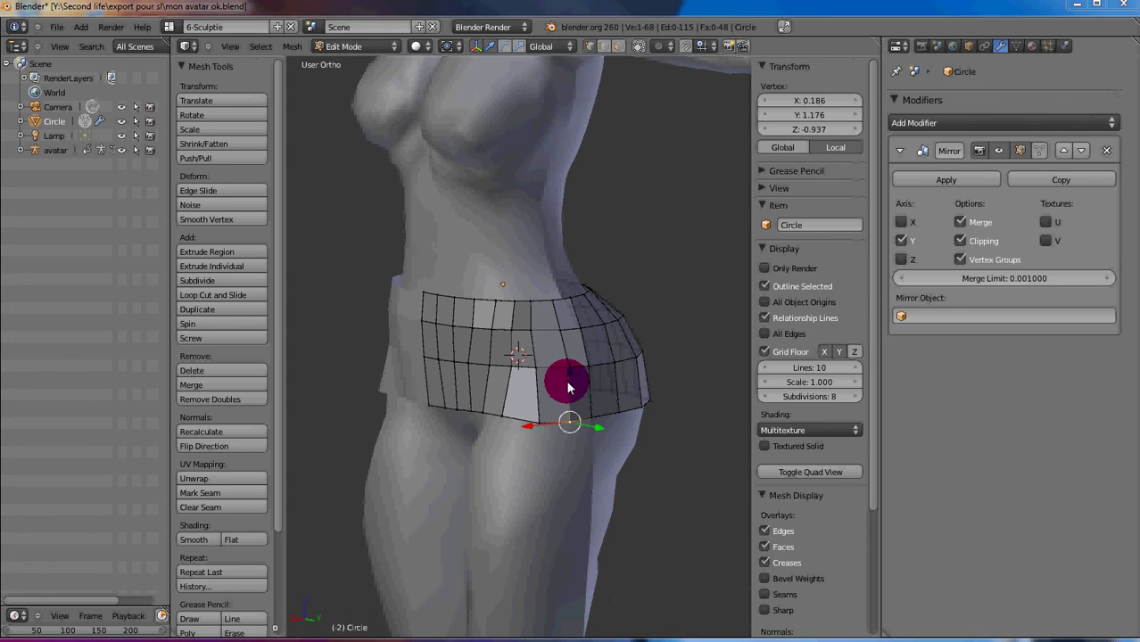
pyautogui.rightClick(620, 422)
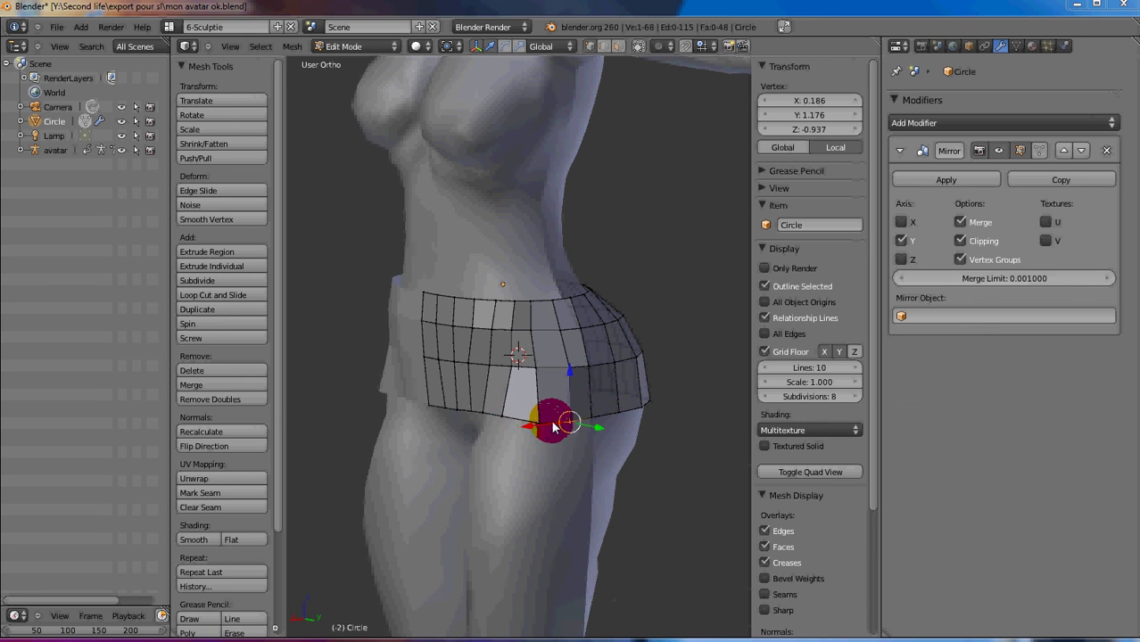
pyautogui.rightClick(575, 451)
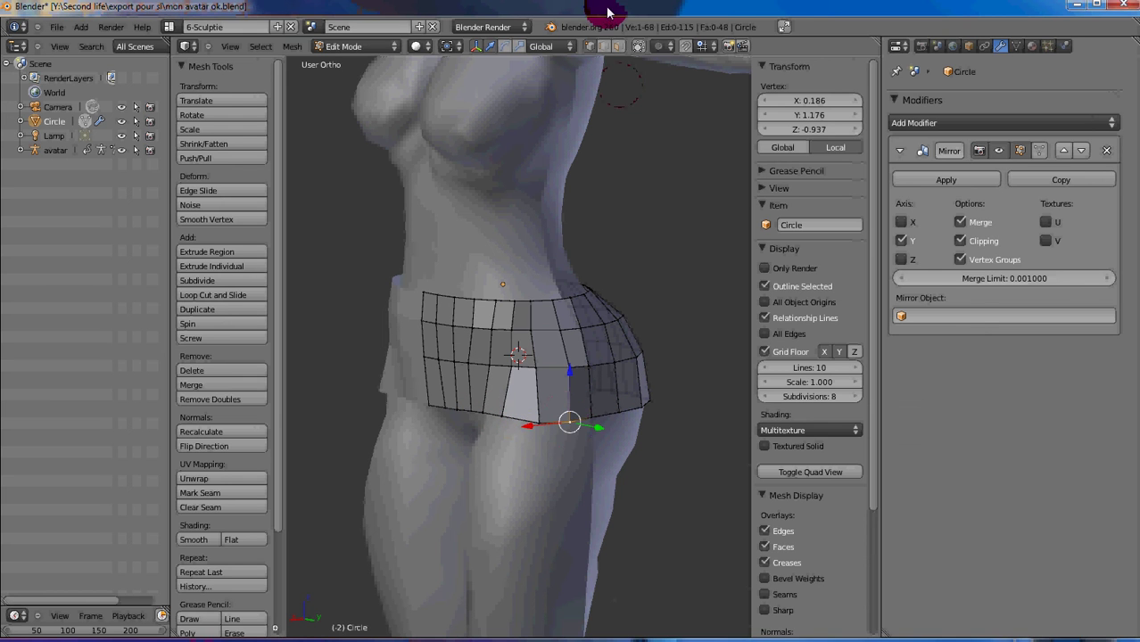
pyautogui.keyDown('shift'); pyautogui.rightClick(572, 421); pyautogui.keyUp('shift')
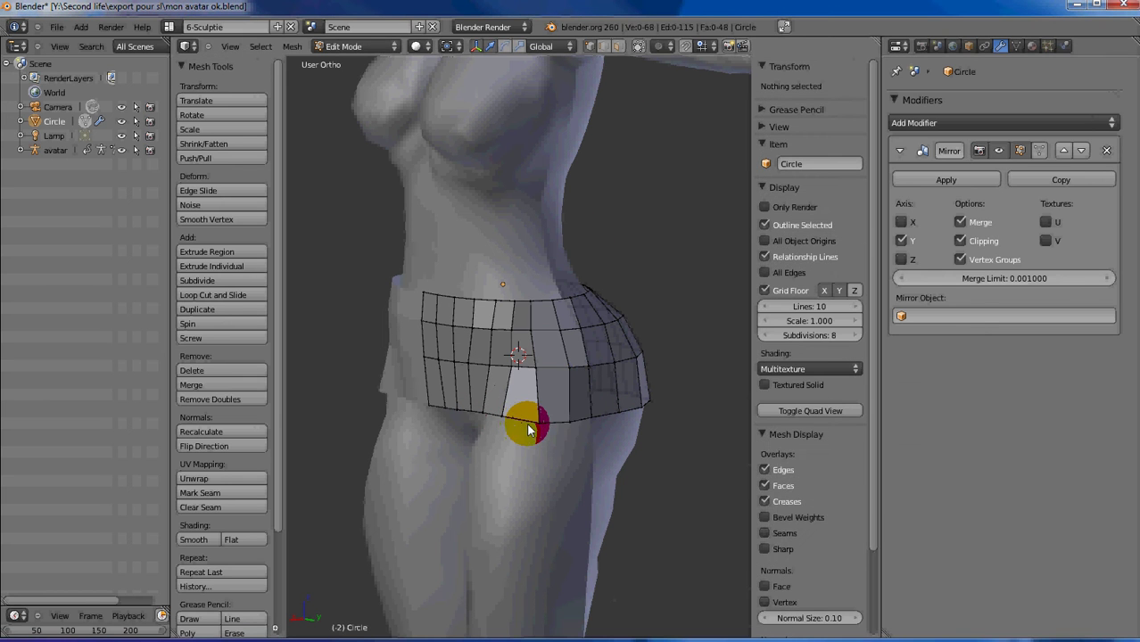
# Step: From the side view, box-select the bottom loop and extrude it down along Z over the thighs
pyautogui.press('KP_3')
pyautogui.rightClick(690, 444)
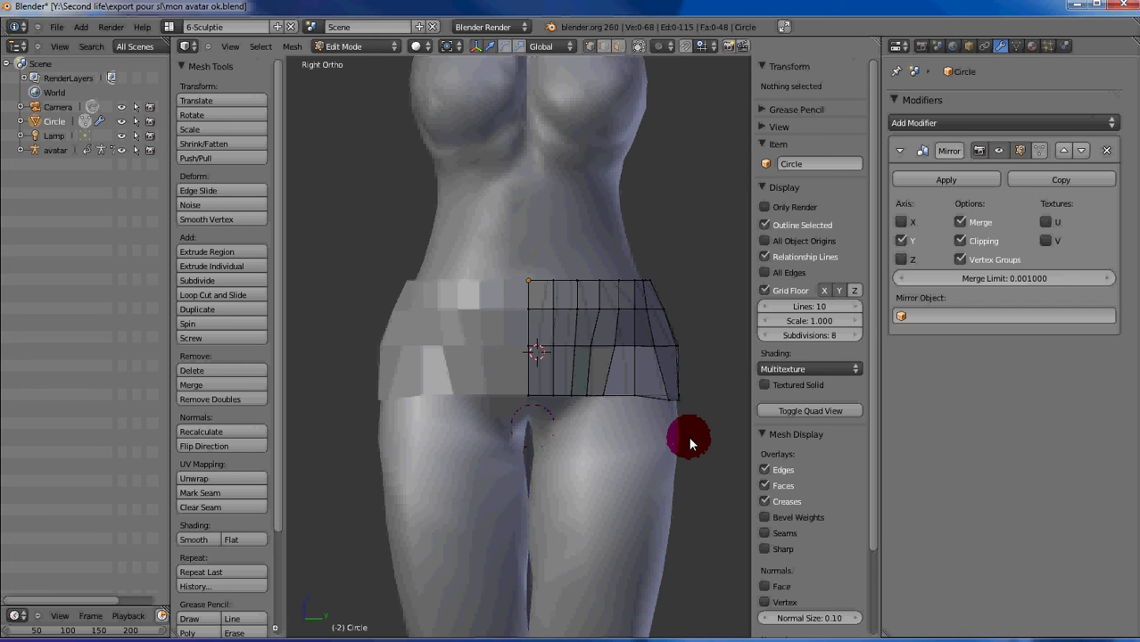
pyautogui.press('b')
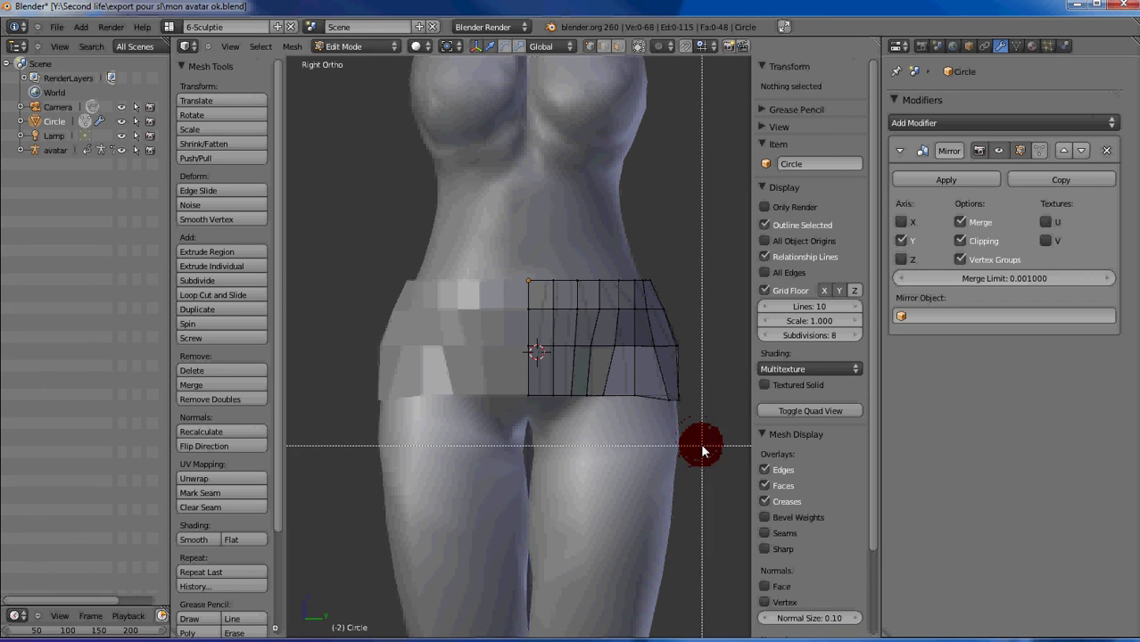
pyautogui.moveTo(718, 448); pyautogui.dragTo(518, 383)
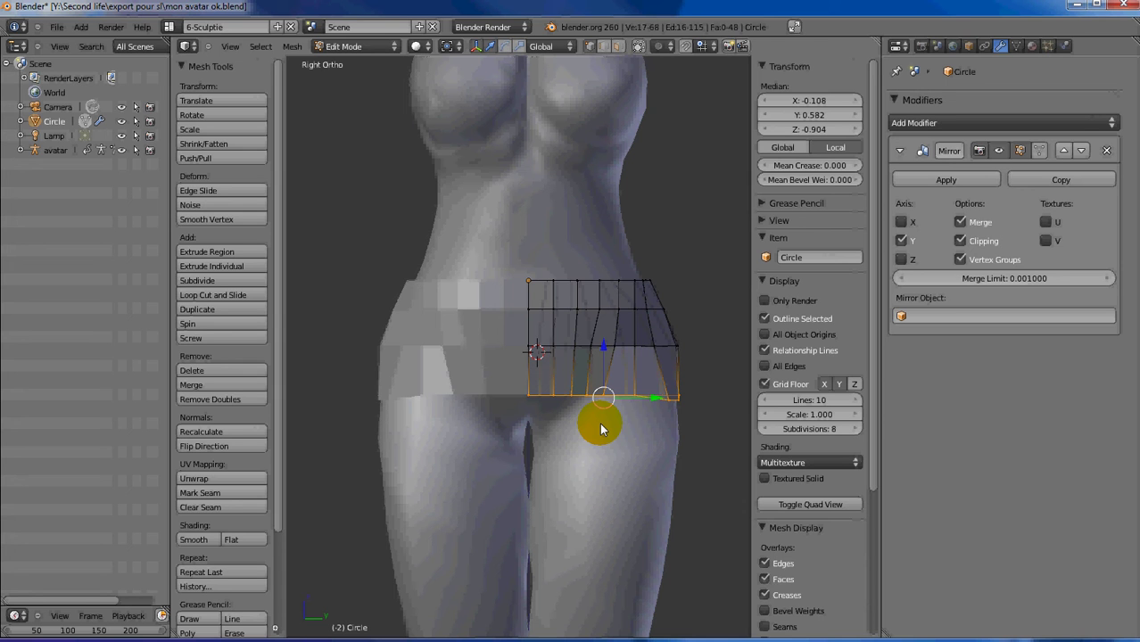
pyautogui.press('e')
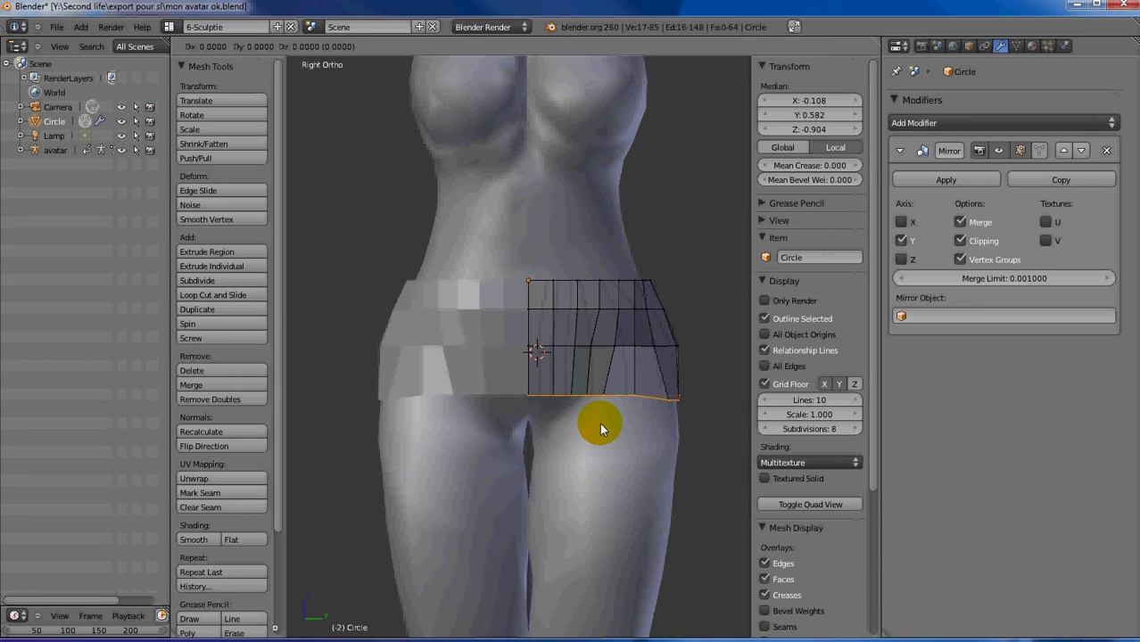
pyautogui.press('z')
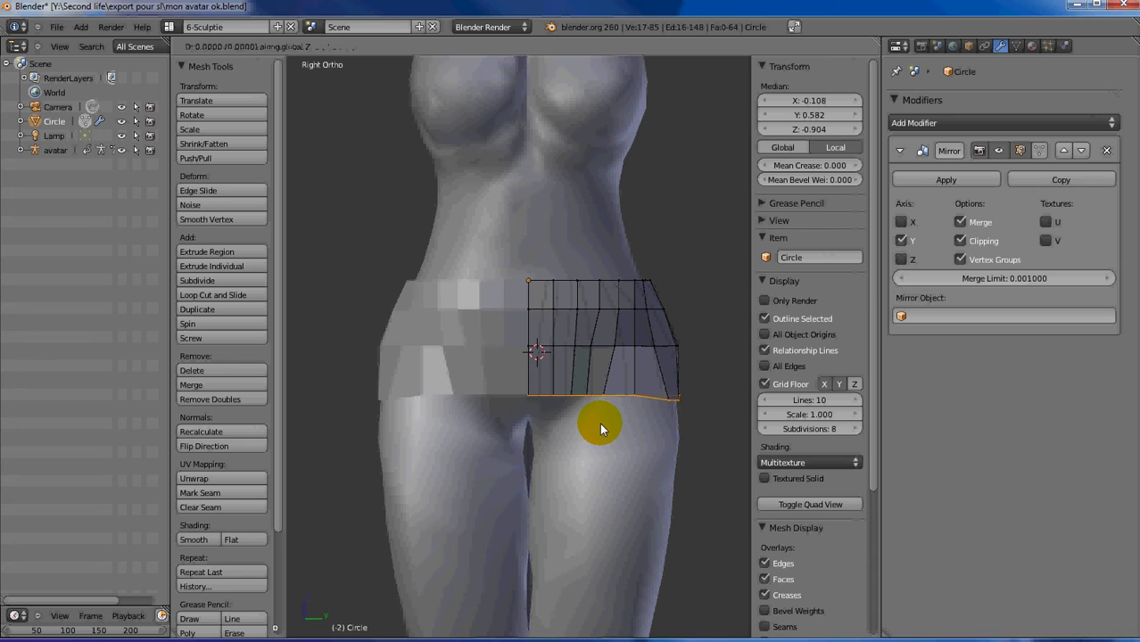
pyautogui.click(615, 482)
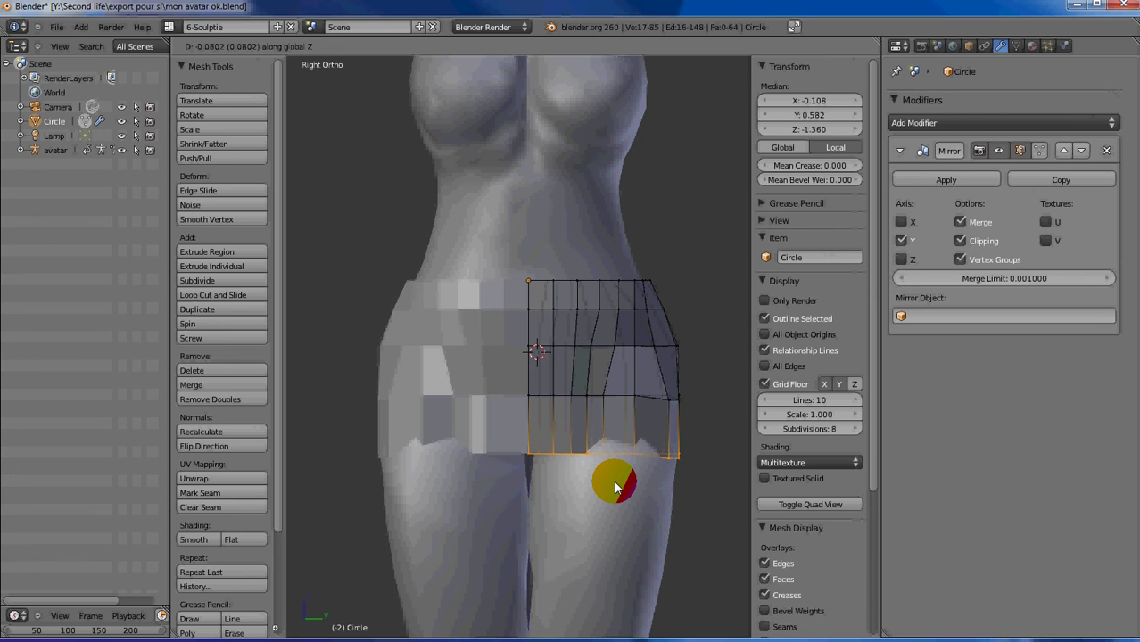
pyautogui.click(614, 484)
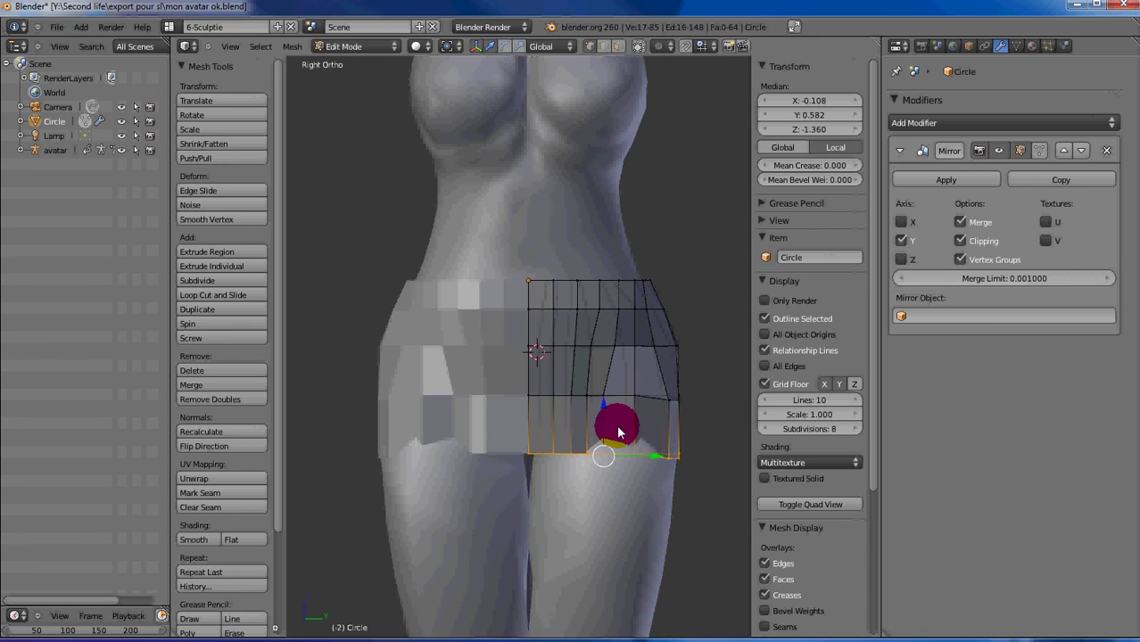
pyautogui.moveTo(610, 421)
pyautogui.mouseDown(button='middle')
pyautogui.moveTo(489, 433)
pyautogui.moveTo(645, 536)
pyautogui.mouseUp(button='middle')
pyautogui.rightClick(501, 509)
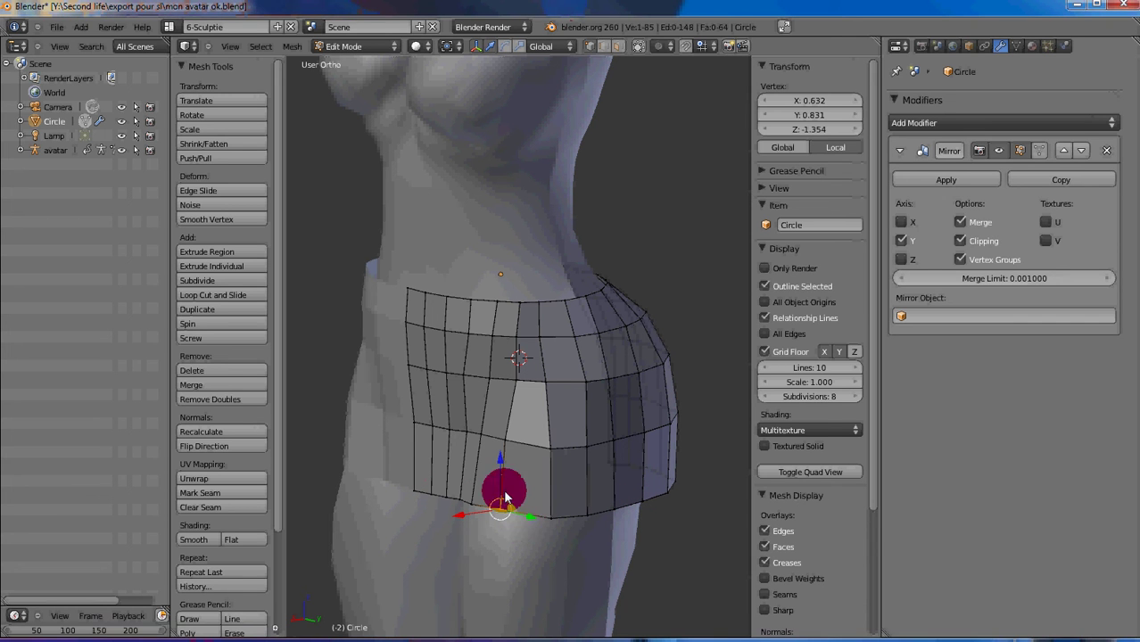
# Step: Move a lower-rim hem vertex outward along X to X 0.680, Y 0.831, then deselect
pyautogui.press('a')
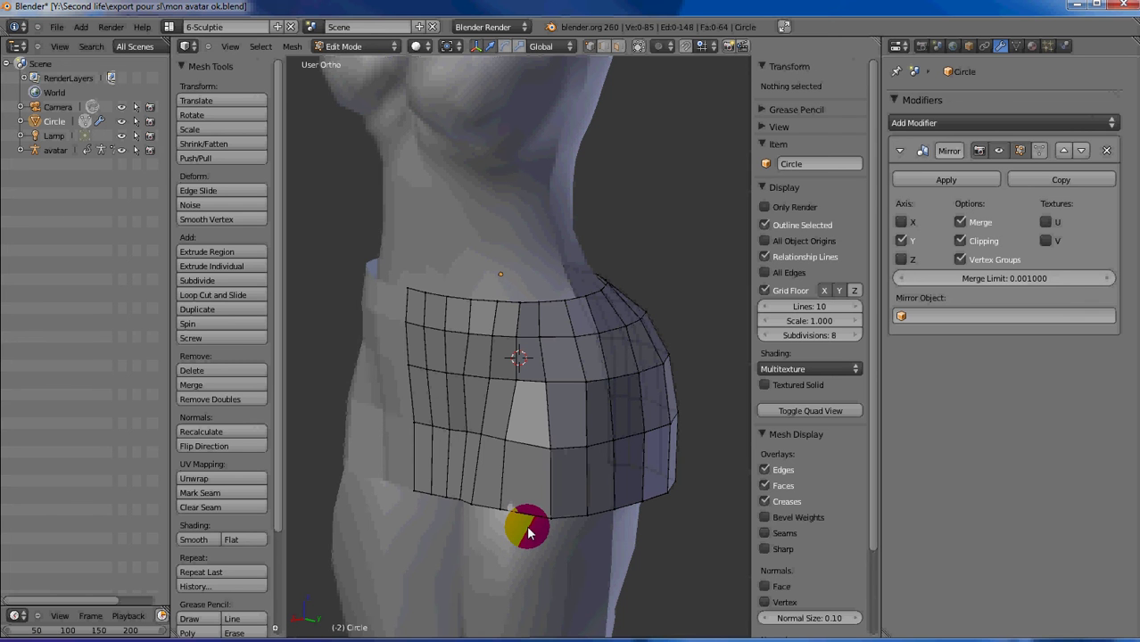
pyautogui.press('KP_3')
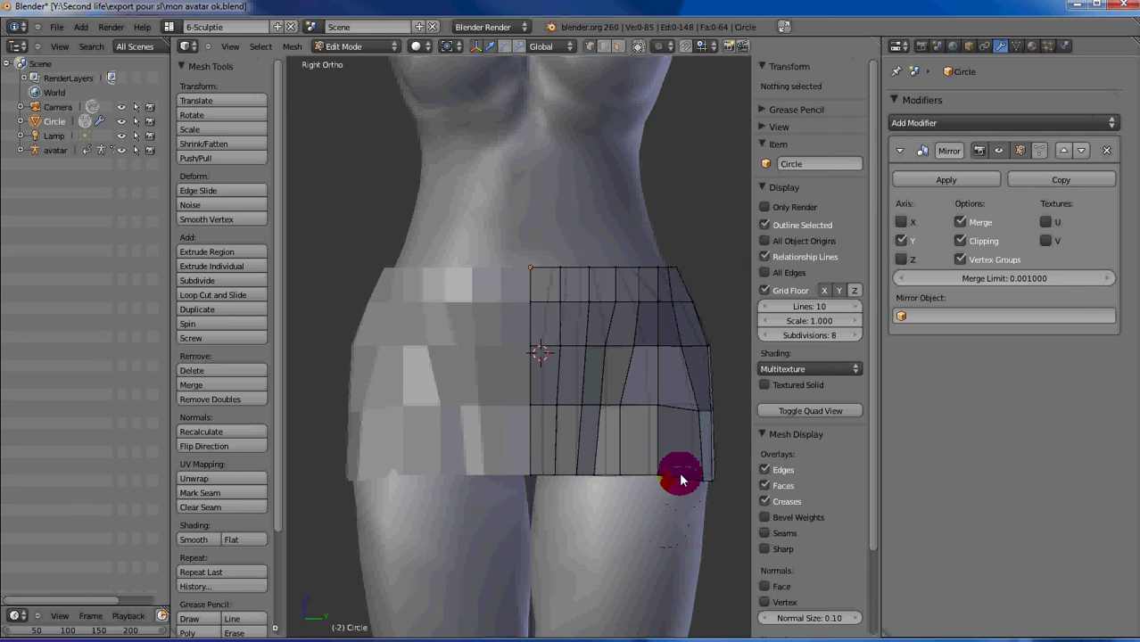
pyautogui.scroll(2, 672, 478)
pyautogui.scroll(1, 687, 508)
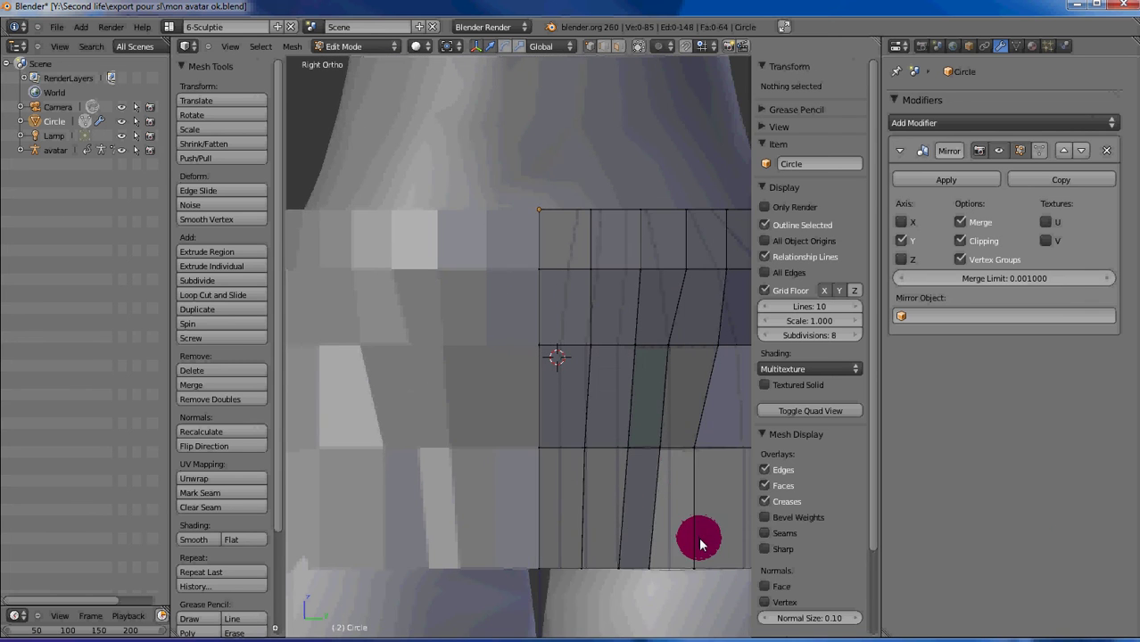
pyautogui.press('ctrl+KP_6')
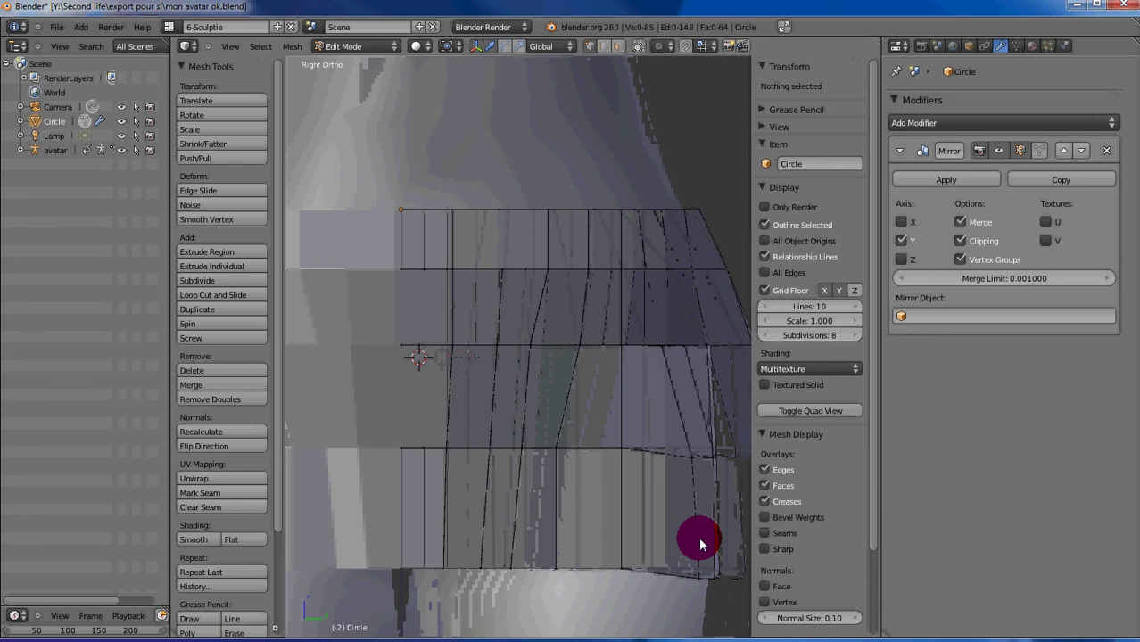
pyautogui.press('ctrl+KP_6')
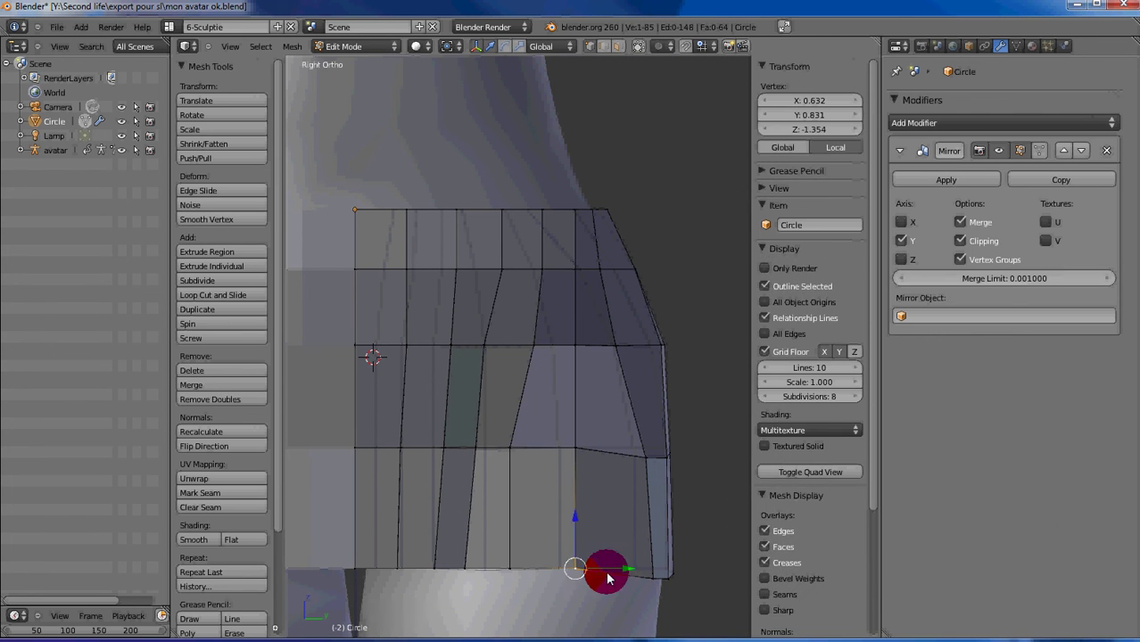
pyautogui.moveTo(603, 565)
pyautogui.mouseDown(button='middle')
pyautogui.moveTo(623, 560)
pyautogui.moveTo(546, 542)
pyautogui.moveTo(520, 564)
pyautogui.moveTo(351, 565)
pyautogui.moveTo(430, 542)
pyautogui.moveTo(489, 572)
pyautogui.moveTo(473, 593)
pyautogui.mouseUp(button='middle')
pyautogui.moveTo(473, 593); pyautogui.dragTo(471, 517)
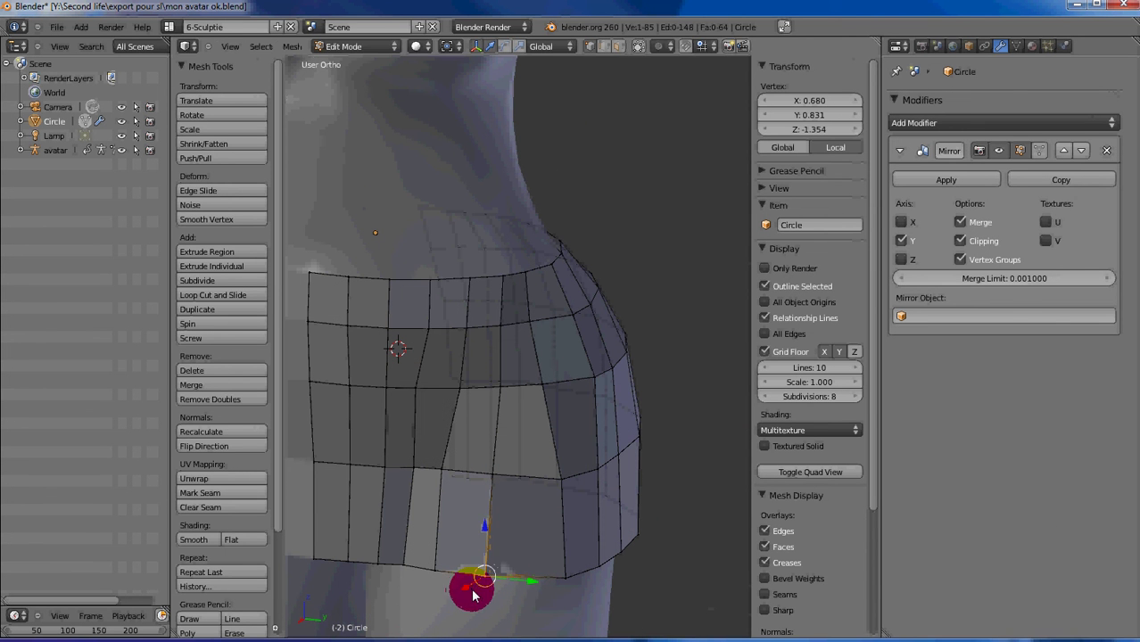
pyautogui.moveTo(471, 516)
pyautogui.mouseDown(button='middle')
pyautogui.moveTo(522, 522)
pyautogui.moveTo(539, 385)
pyautogui.moveTo(554, 383)
pyautogui.moveTo(564, 464)
pyautogui.moveTo(509, 497)
pyautogui.mouseUp(button='middle')
pyautogui.press('a')
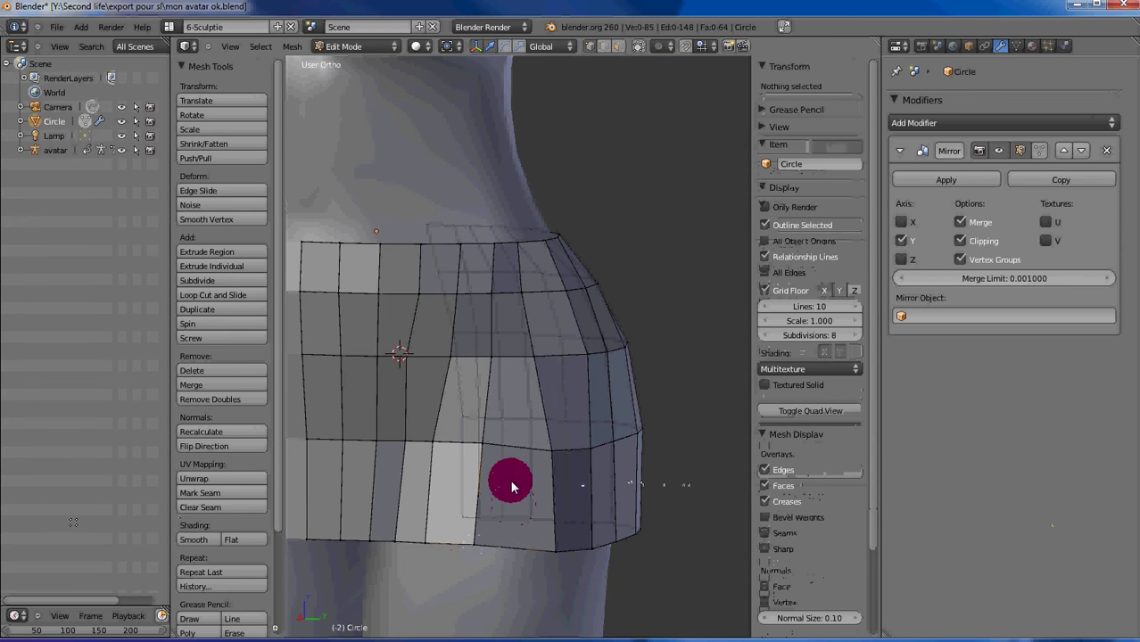
pyautogui.press('KP_3')
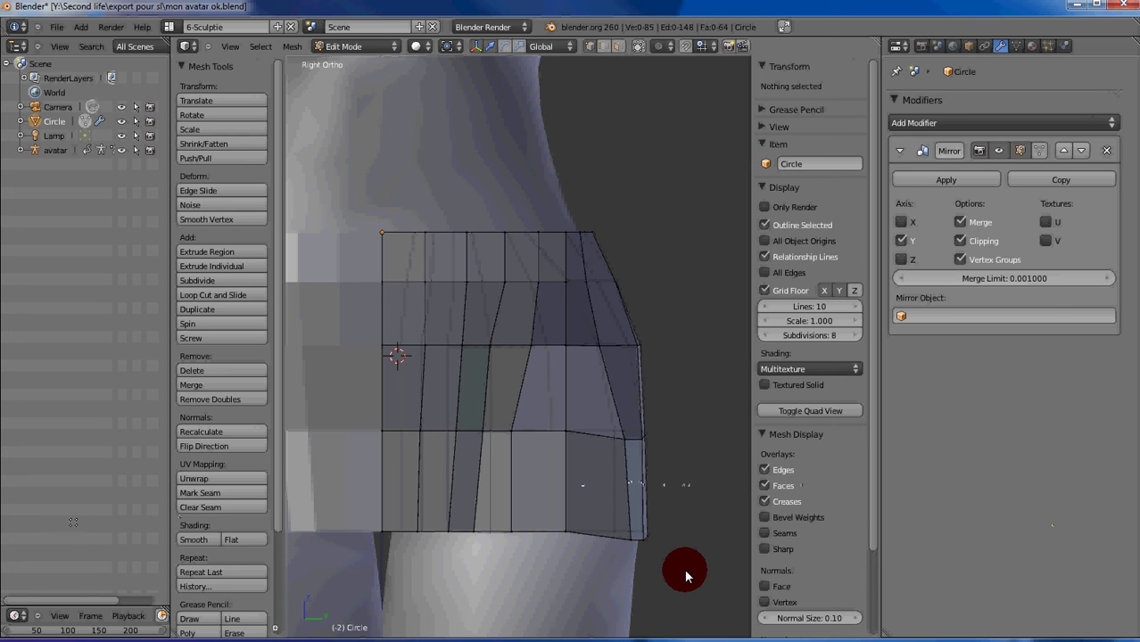
# Step: Box-select the skirt's bottom edge loop and scale it to zero along Z to level it
pyautogui.press('b')
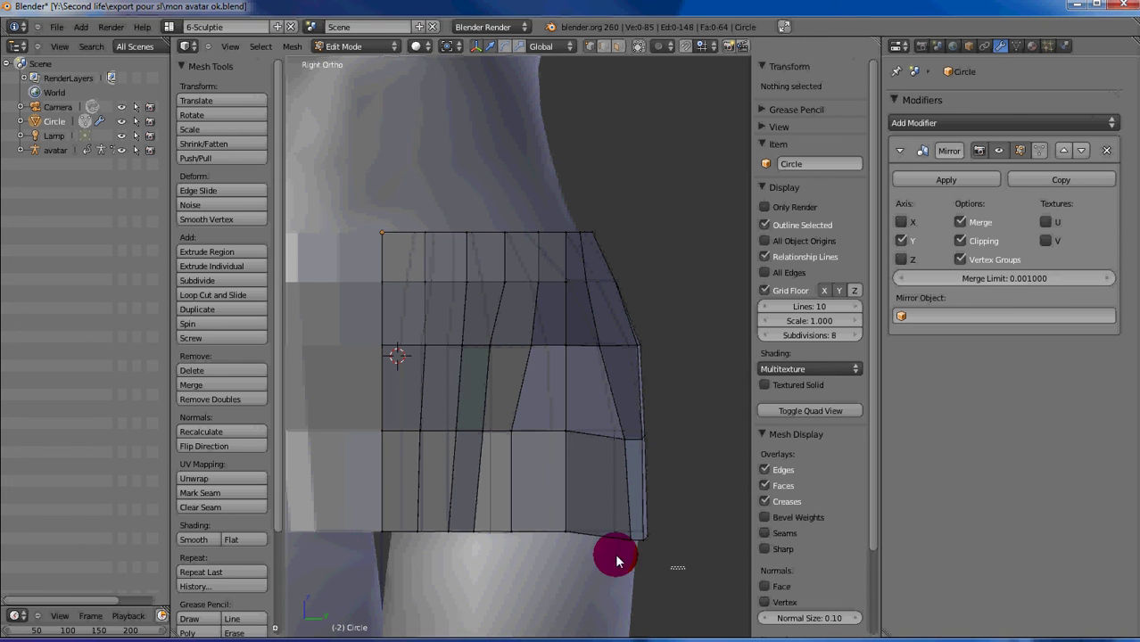
pyautogui.moveTo(684, 568); pyautogui.dragTo(376, 509)
pyautogui.moveTo(615, 555)
pyautogui.mouseDown()
pyautogui.moveTo(637, 527)
pyautogui.moveTo(634, 542)
pyautogui.moveTo(492, 520)
pyautogui.moveTo(387, 528)
pyautogui.moveTo(652, 538)
pyautogui.moveTo(554, 535)
pyautogui.moveTo(565, 555)
pyautogui.moveTo(611, 539)
pyautogui.moveTo(623, 548)
pyautogui.moveTo(624, 498)
pyautogui.moveTo(629, 525)
pyautogui.moveTo(593, 555)
pyautogui.moveTo(596, 541)
pyautogui.moveTo(511, 542)
pyautogui.moveTo(517, 438)
pyautogui.moveTo(515, 536)
pyautogui.mouseUp()
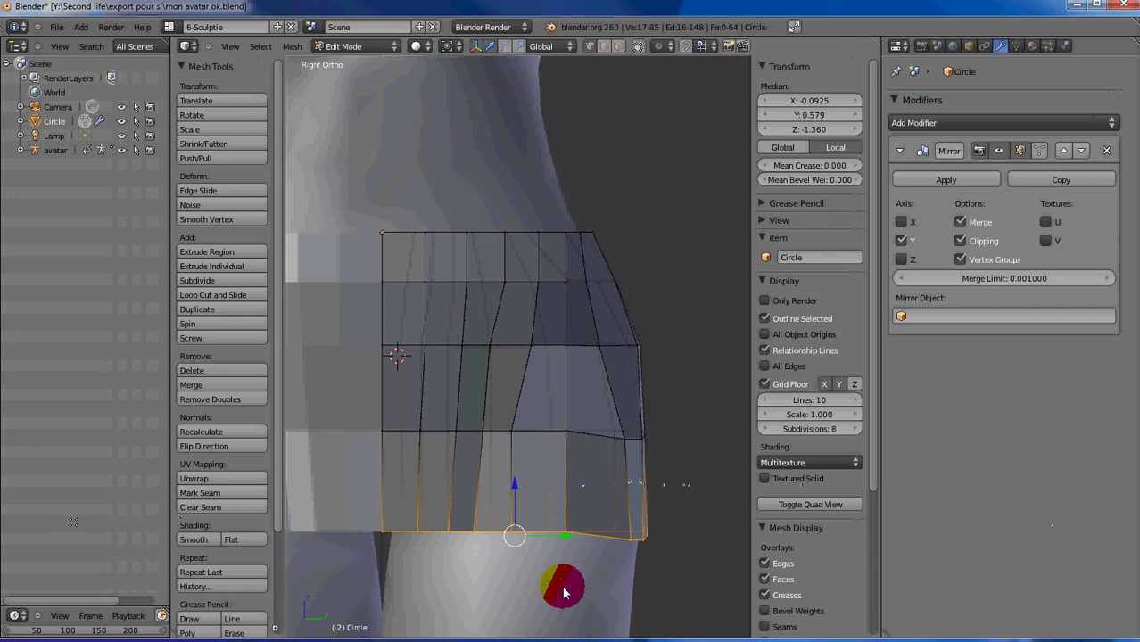
pyautogui.press('s')
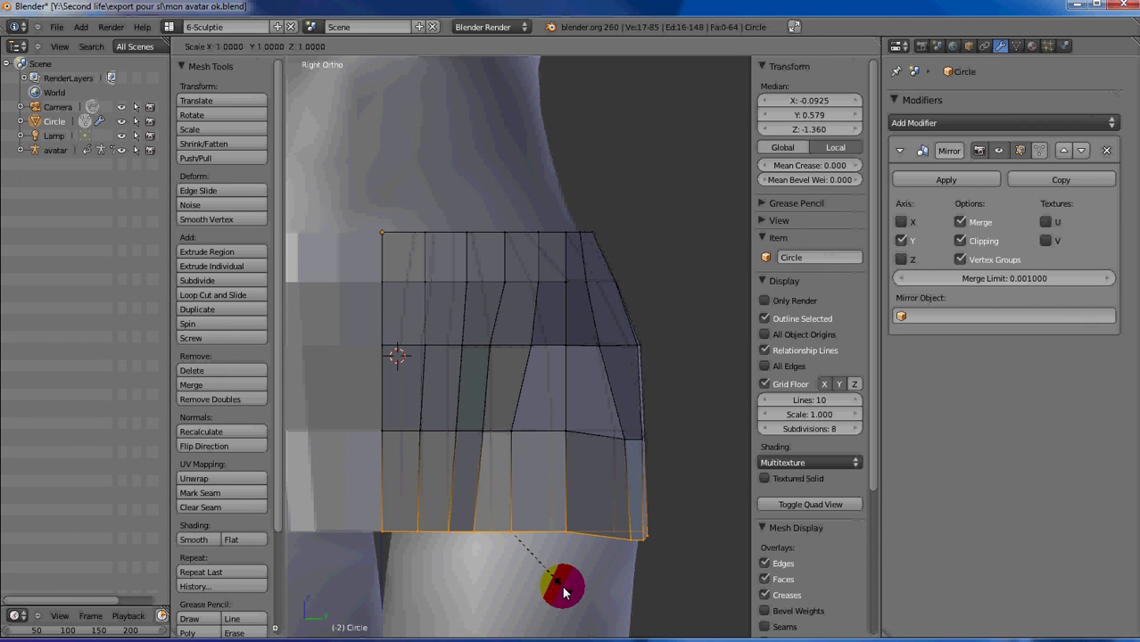
pyautogui.press('z')
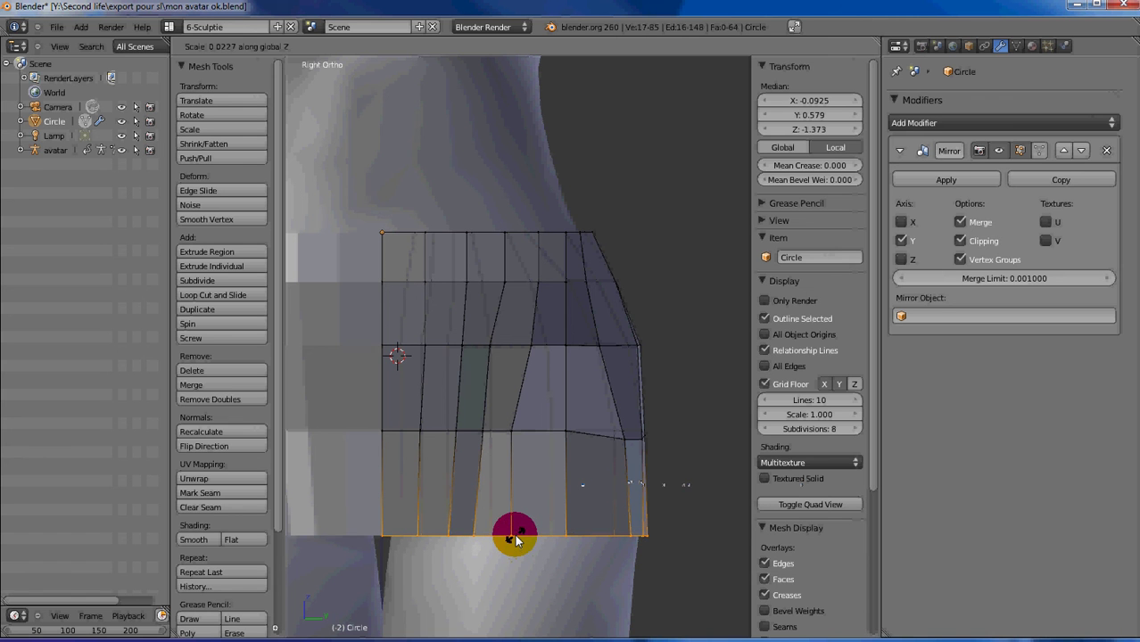
pyautogui.click(515, 538)
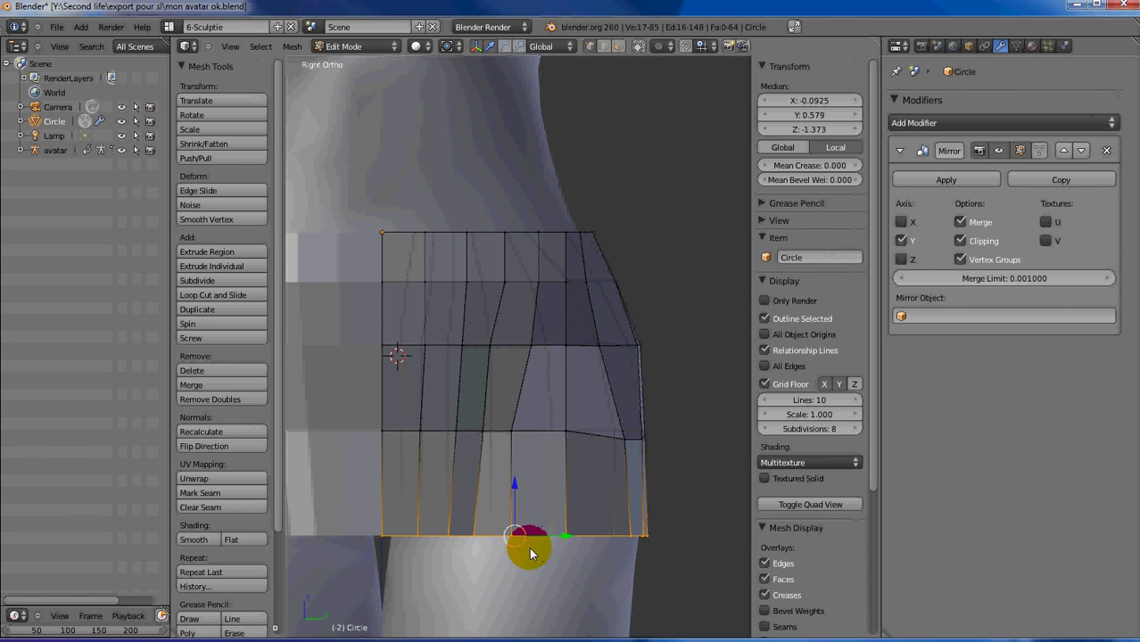
# Step: Extrude the leveled loop slightly down along Z to median Z -1.389
pyautogui.press('e')
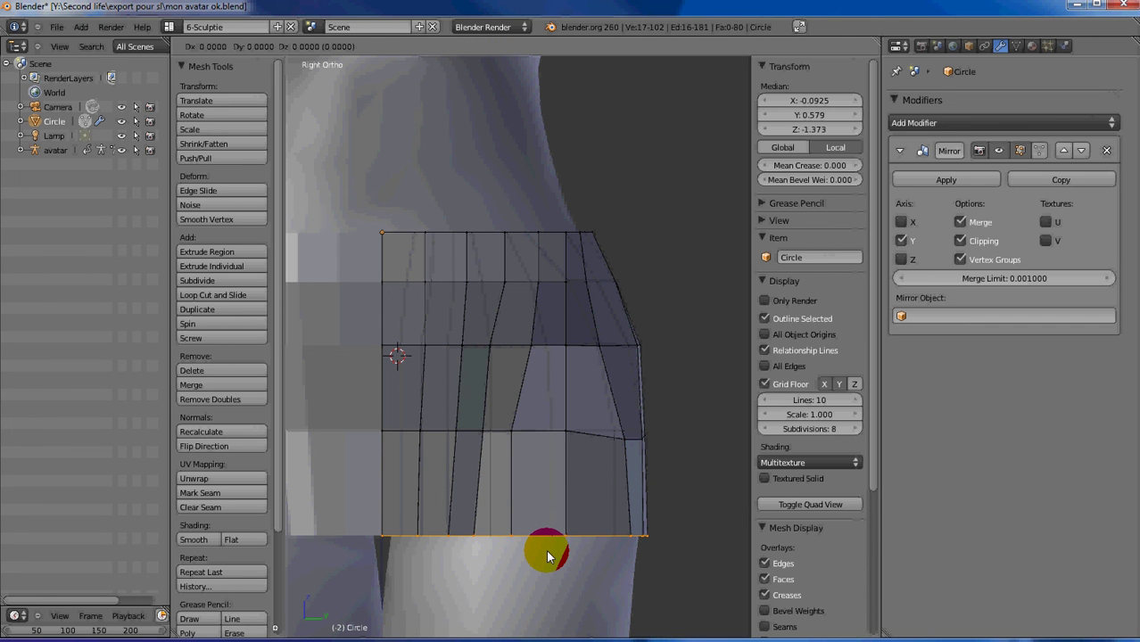
pyautogui.press('z')
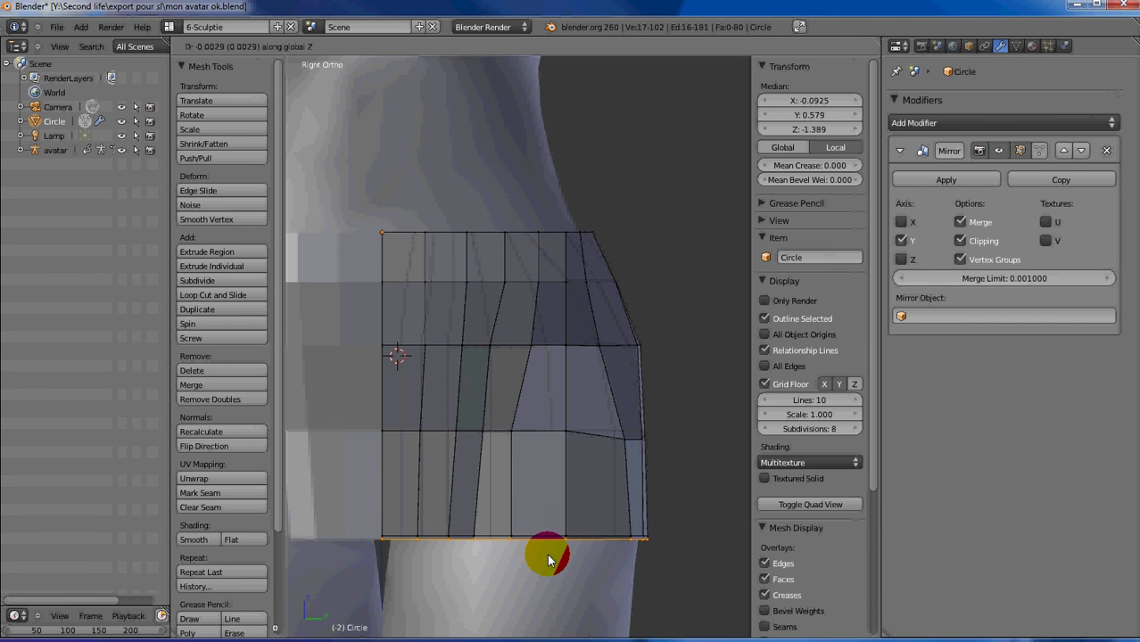
pyautogui.click(551, 560)
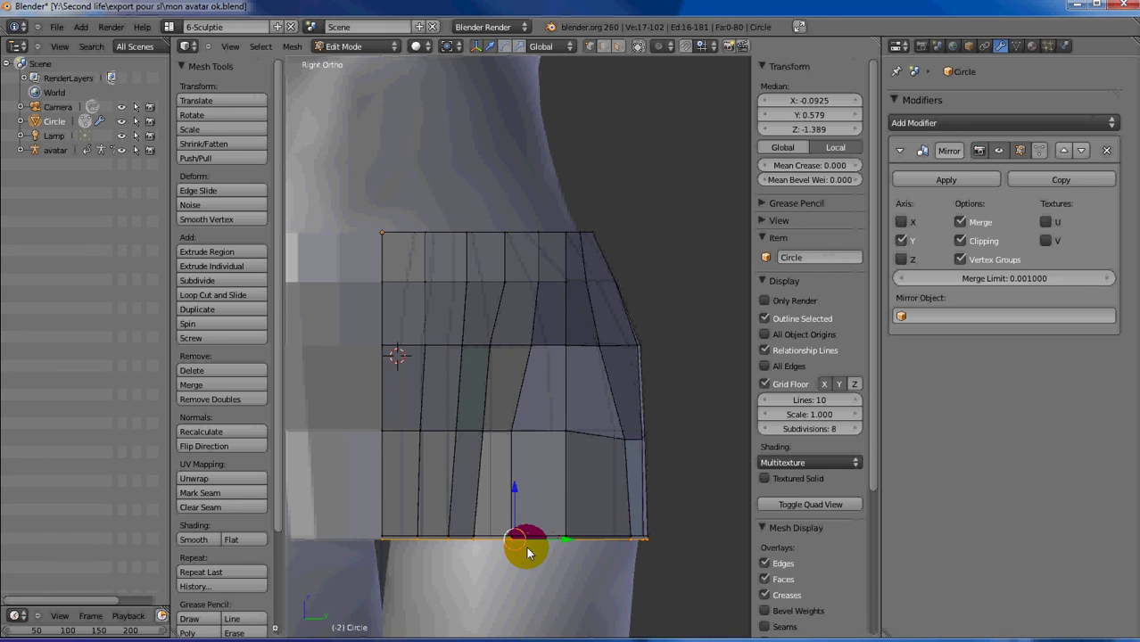
pyautogui.scroll(3, 525, 546)
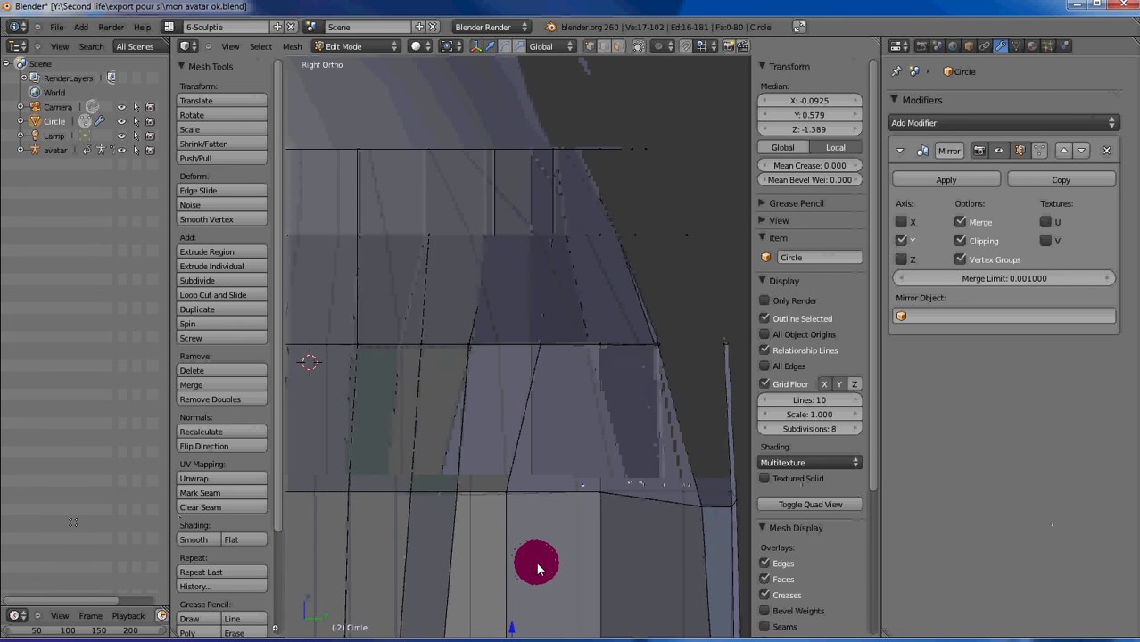
pyautogui.keyDown('shift'); pyautogui.scroll(-2, 532, 561); pyautogui.keyUp('shift')
pyautogui.keyDown('shift'); pyautogui.scroll(-2, 535, 562); pyautogui.keyUp('shift')
pyautogui.keyDown('shift'); pyautogui.scroll(-2, 538, 570); pyautogui.keyUp('shift')
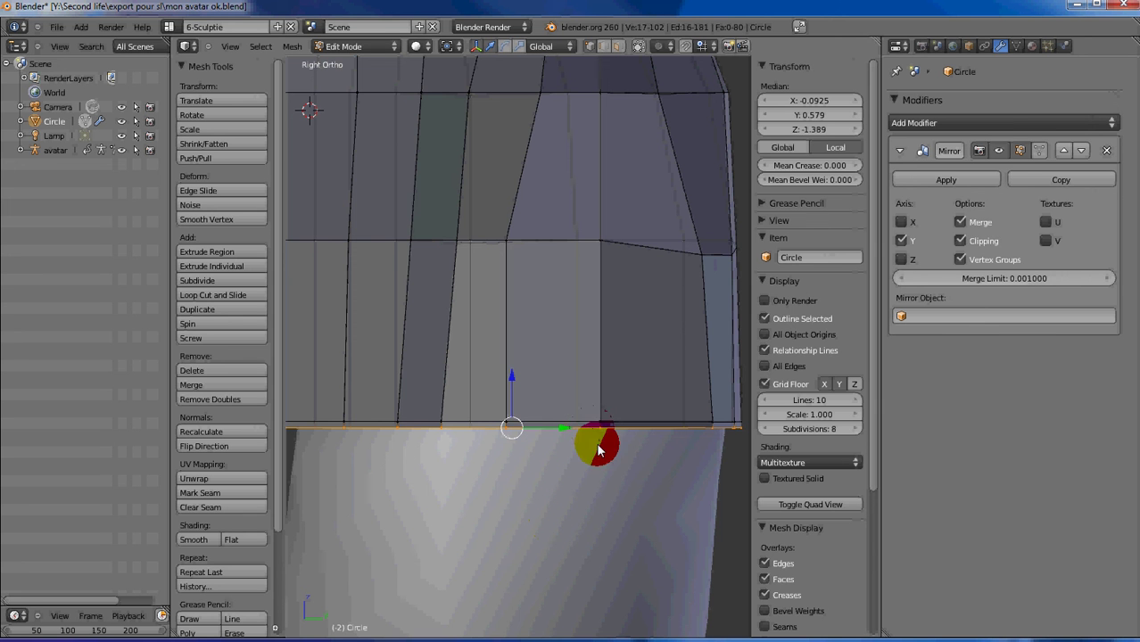
pyautogui.moveTo(557, 440)
pyautogui.mouseDown(button='middle')
pyautogui.moveTo(502, 441)
pyautogui.moveTo(539, 457)
pyautogui.moveTo(511, 469)
pyautogui.moveTo(532, 453)
pyautogui.moveTo(447, 463)
pyautogui.mouseUp(button='middle')
pyautogui.click(511, 458)
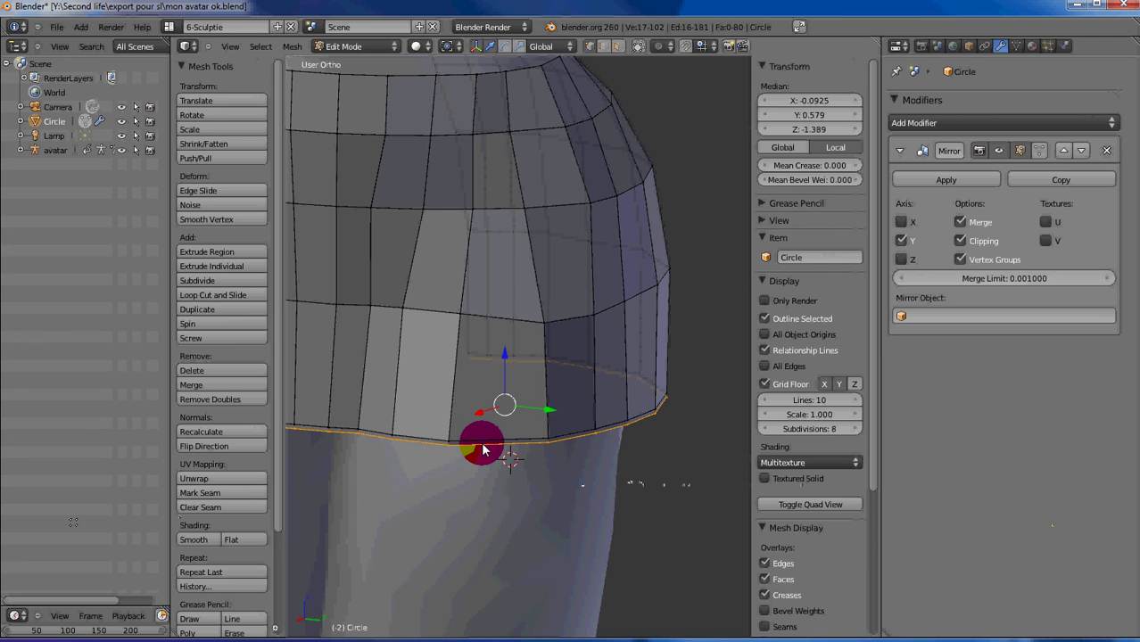
# Step: Extrude the hem loop in place, widen it slightly outward, and lower it a little
pyautogui.press('e')
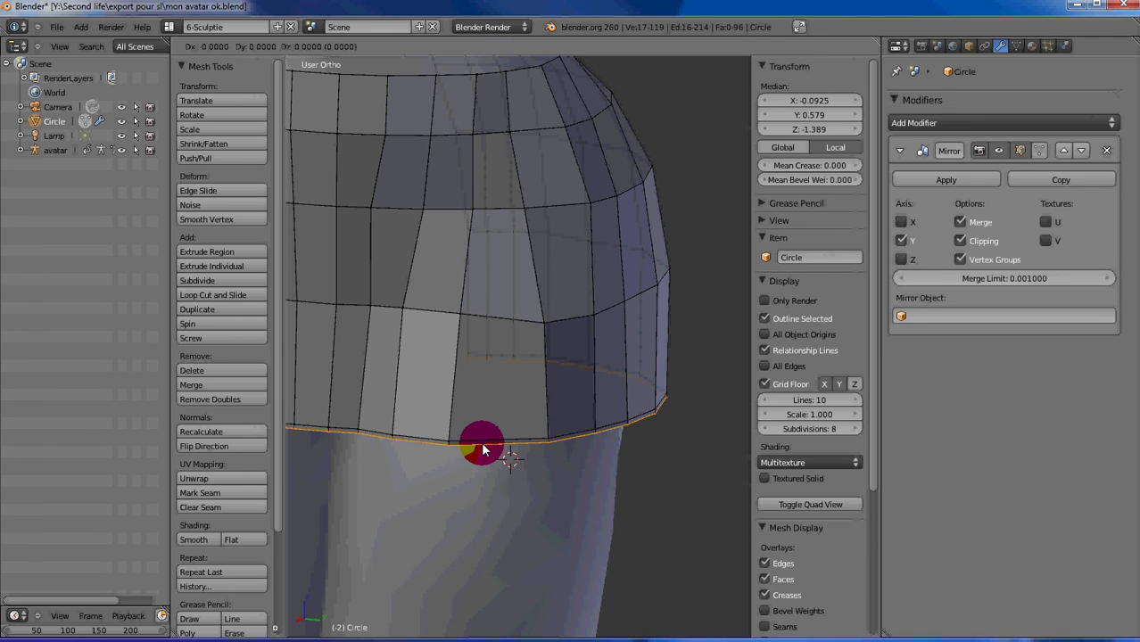
pyautogui.rightClick(483, 451)
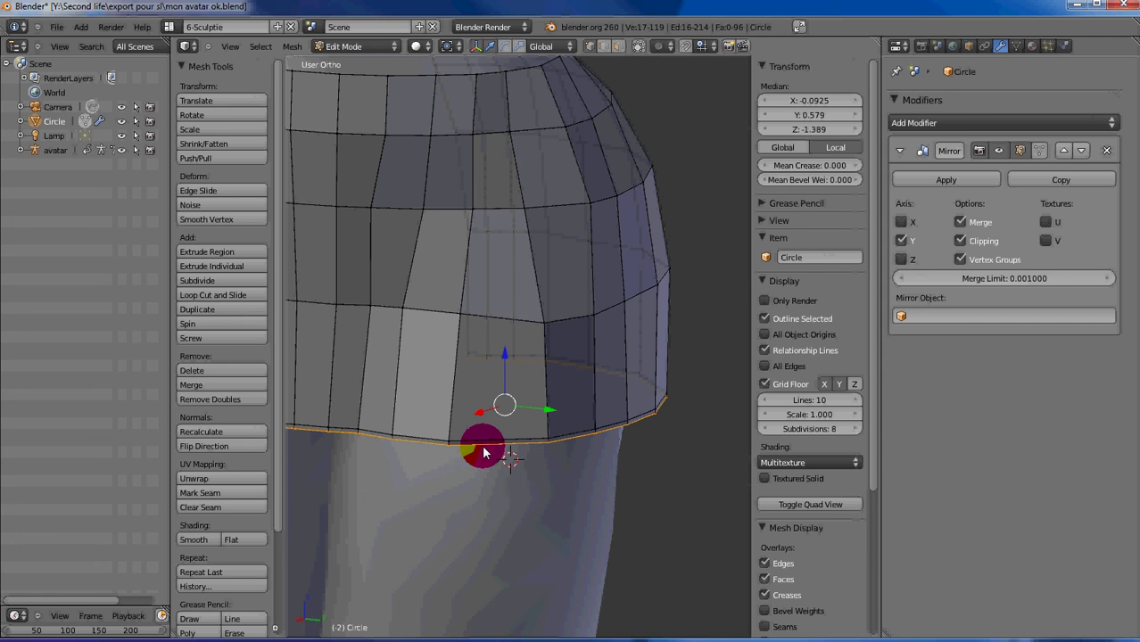
pyautogui.press('s')
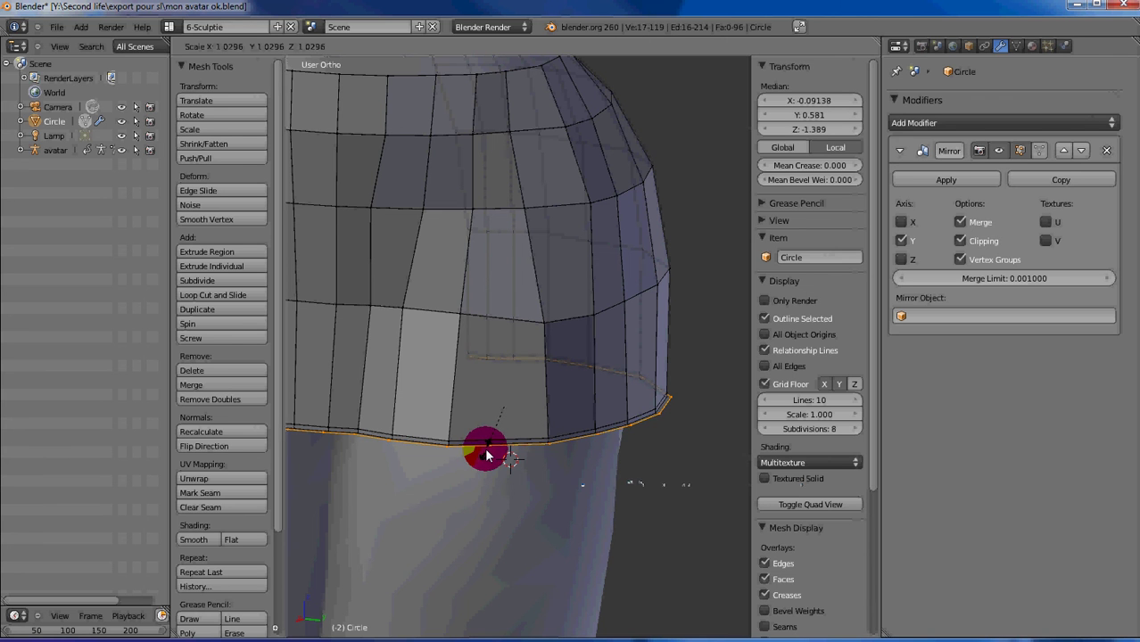
pyautogui.click(484, 447)
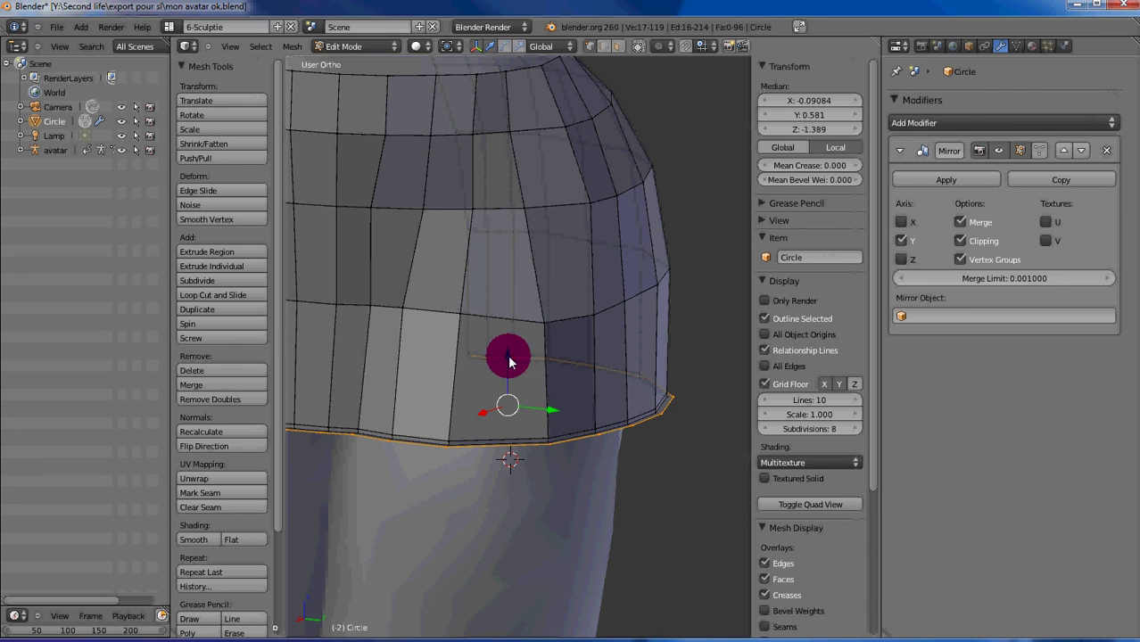
pyautogui.moveTo(508, 358); pyautogui.dragTo(533, 457)
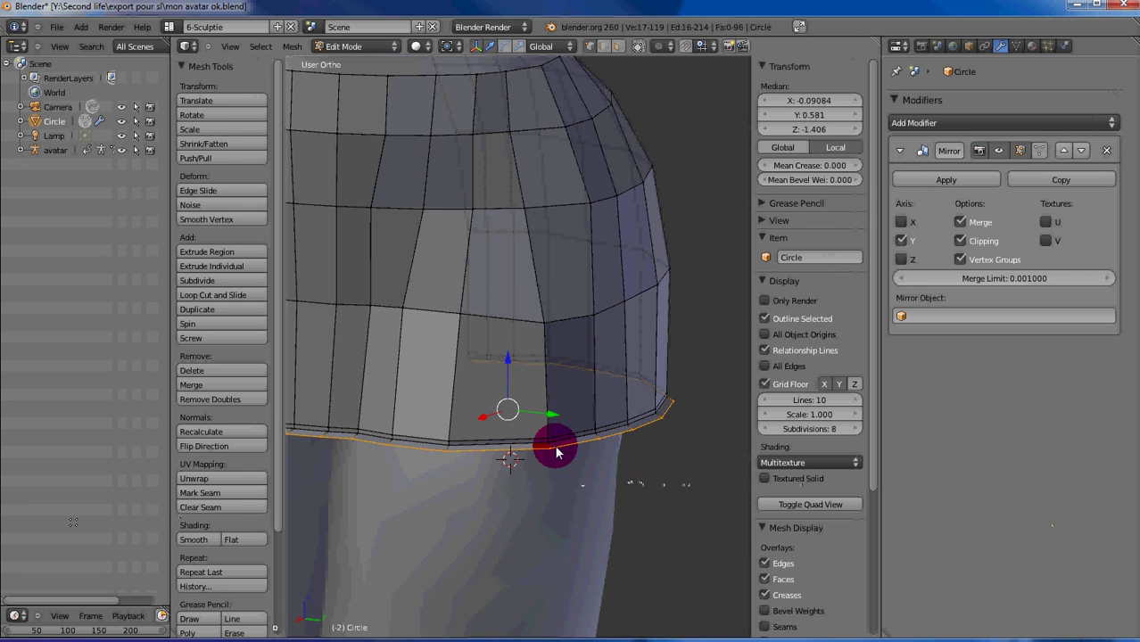
# Step: Extrude the bottom loop straight down along Z to median Z -1.467
pyautogui.press('e')
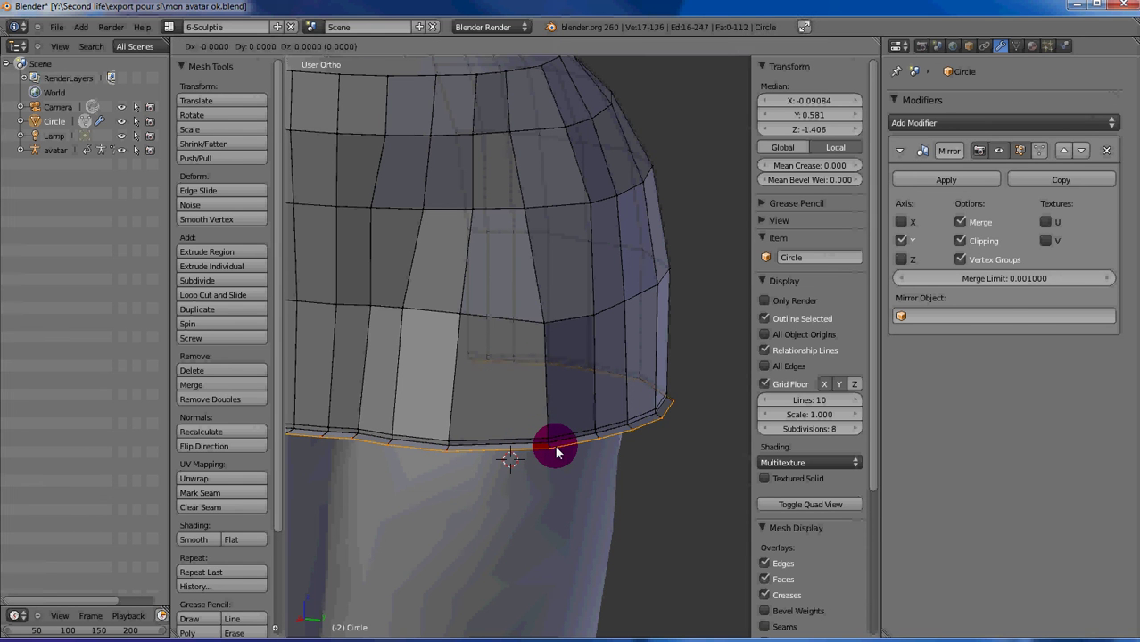
pyautogui.press('z')
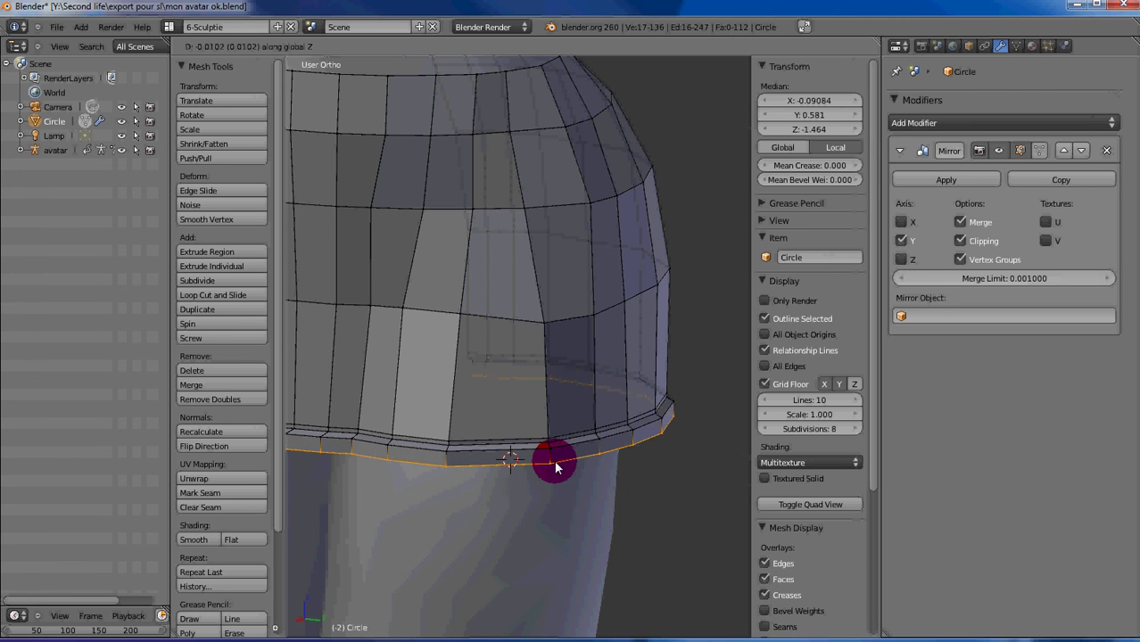
pyautogui.click(554, 460)
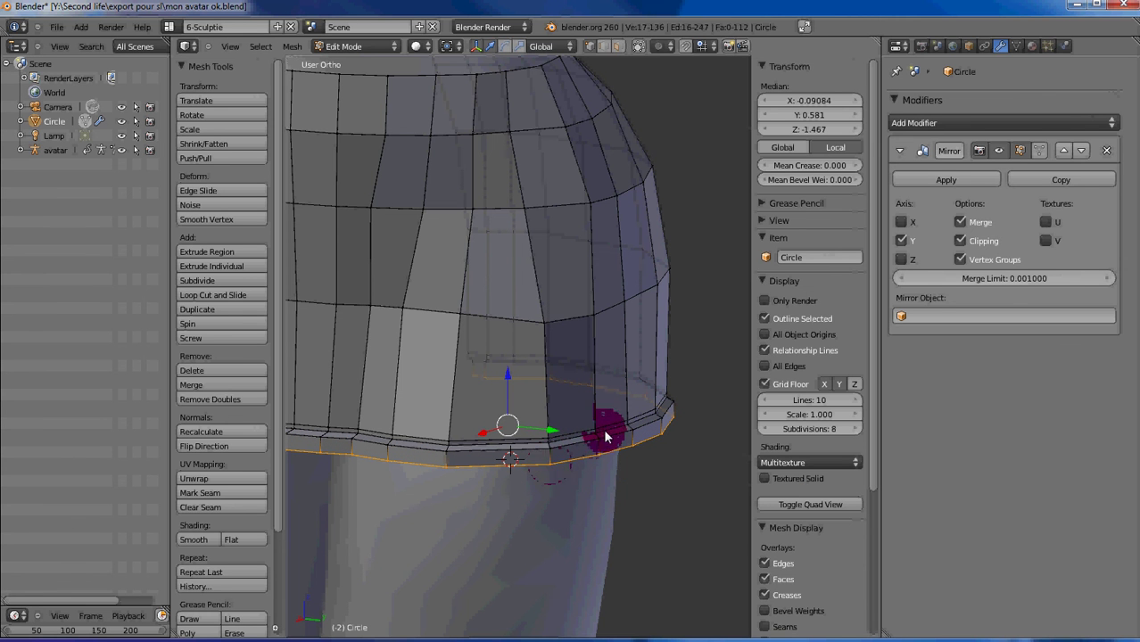
# Step: Extrude the hem loop once more and scale it inward to about 0.936
pyautogui.moveTo(624, 435); pyautogui.dragTo(664, 415, button='middle')
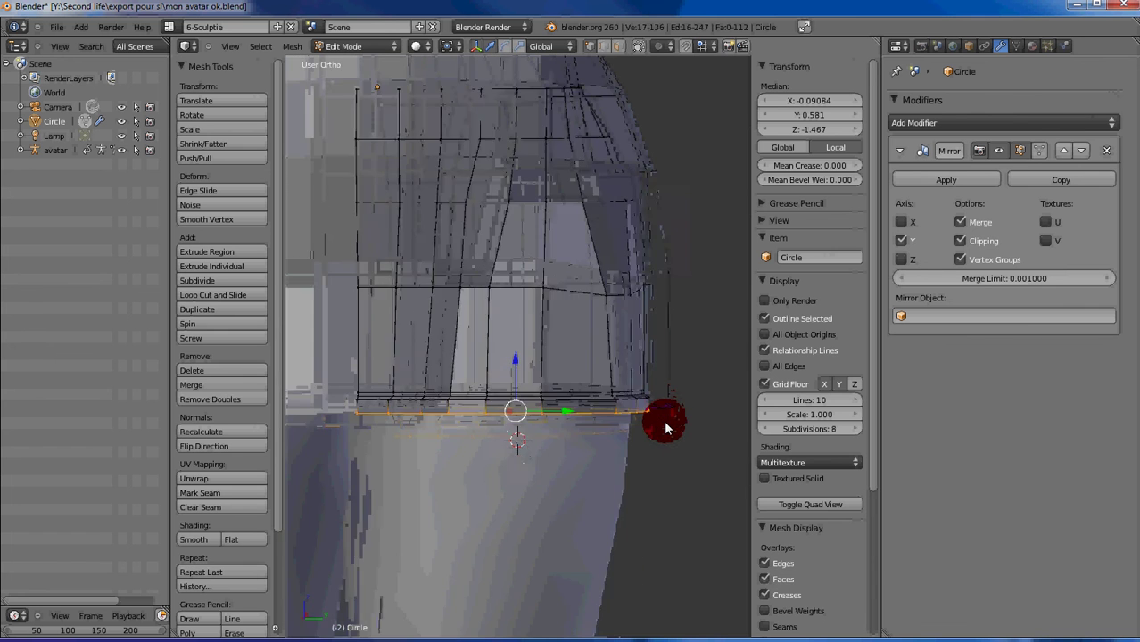
pyautogui.scroll(3, 664, 409)
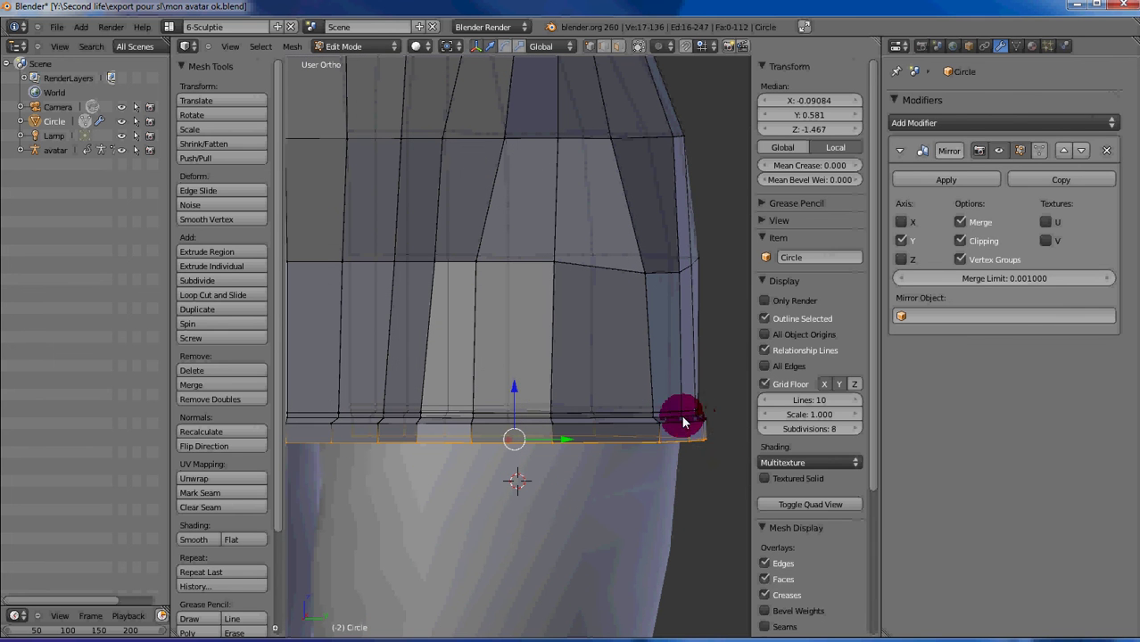
pyautogui.press('e')
pyautogui.click(564, 453)
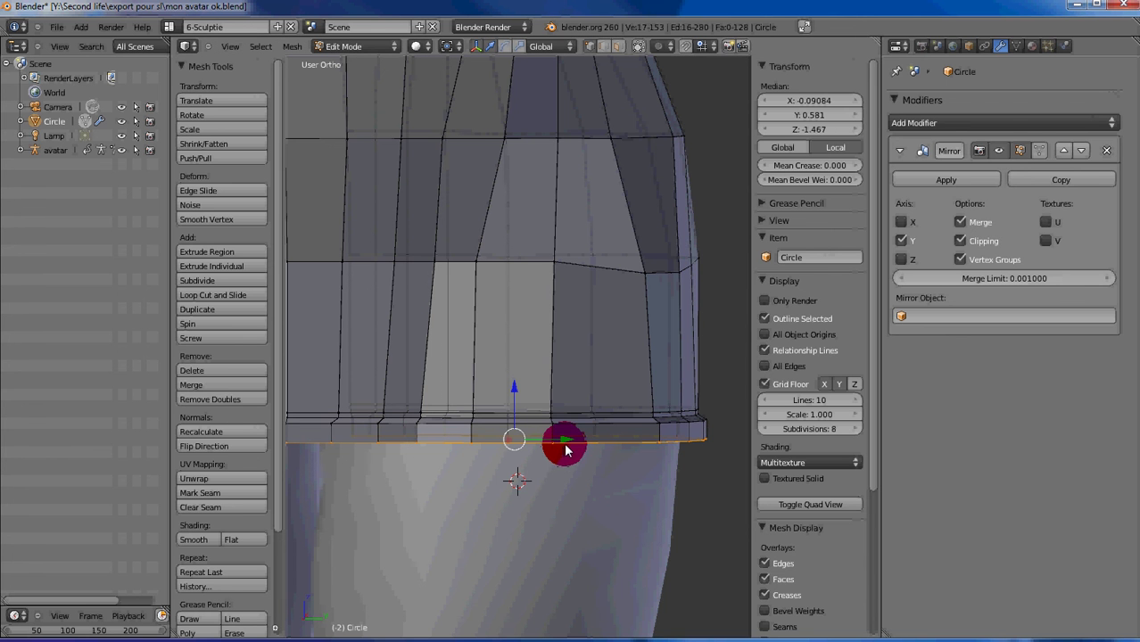
pyautogui.moveTo(627, 443)
pyautogui.mouseDown(button='middle')
pyautogui.moveTo(585, 452)
pyautogui.moveTo(547, 398)
pyautogui.moveTo(611, 448)
pyautogui.mouseUp(button='middle')
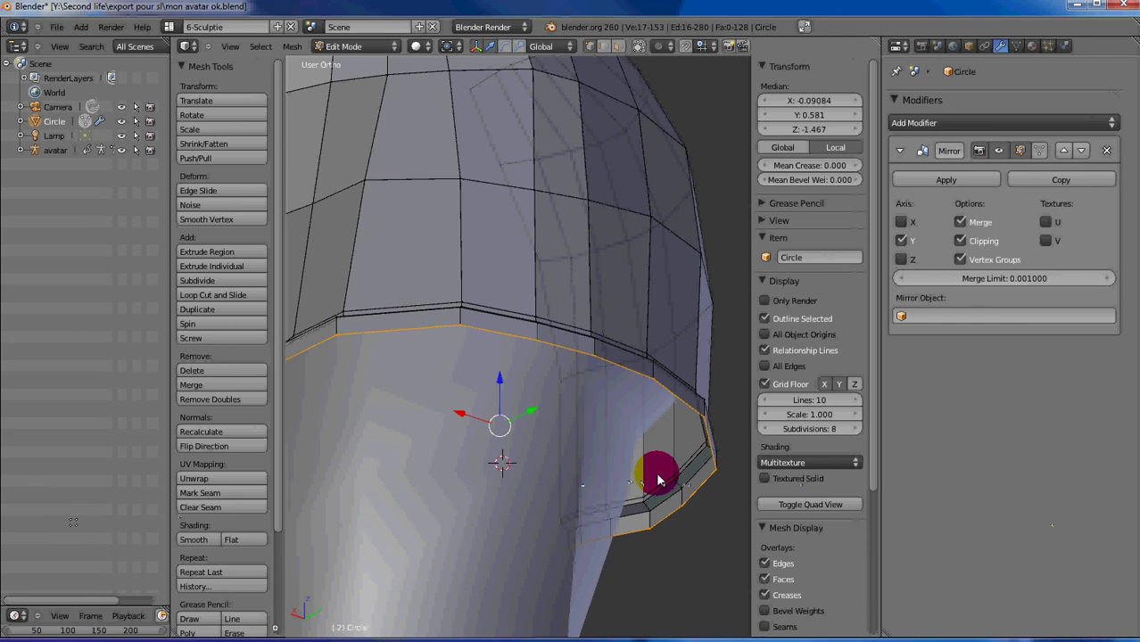
pyautogui.press('s')
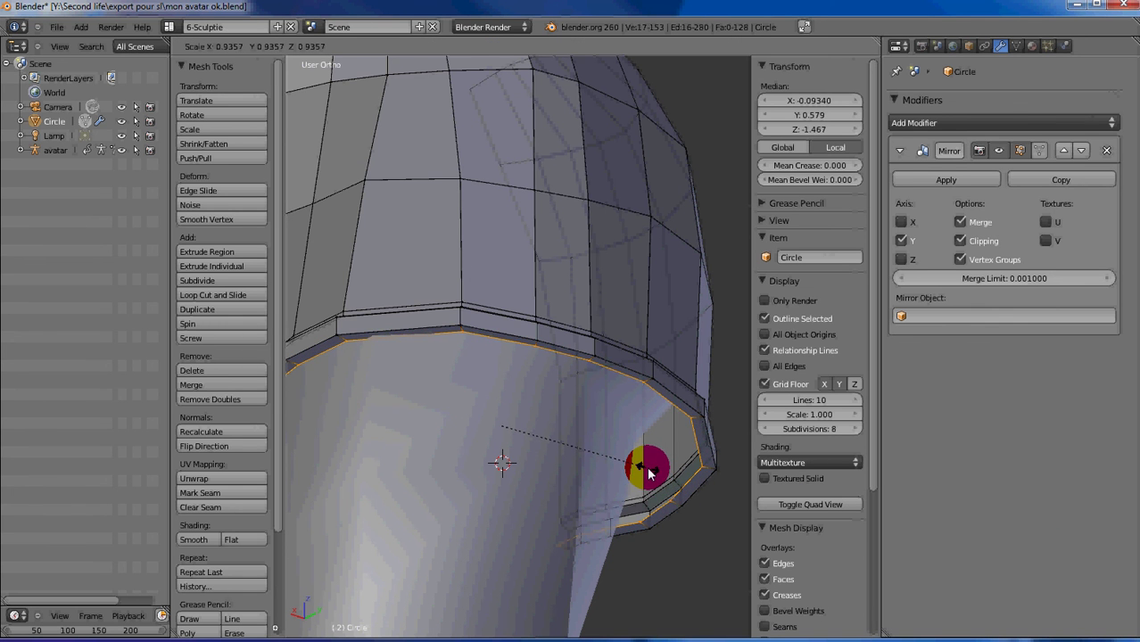
pyautogui.click(649, 473)
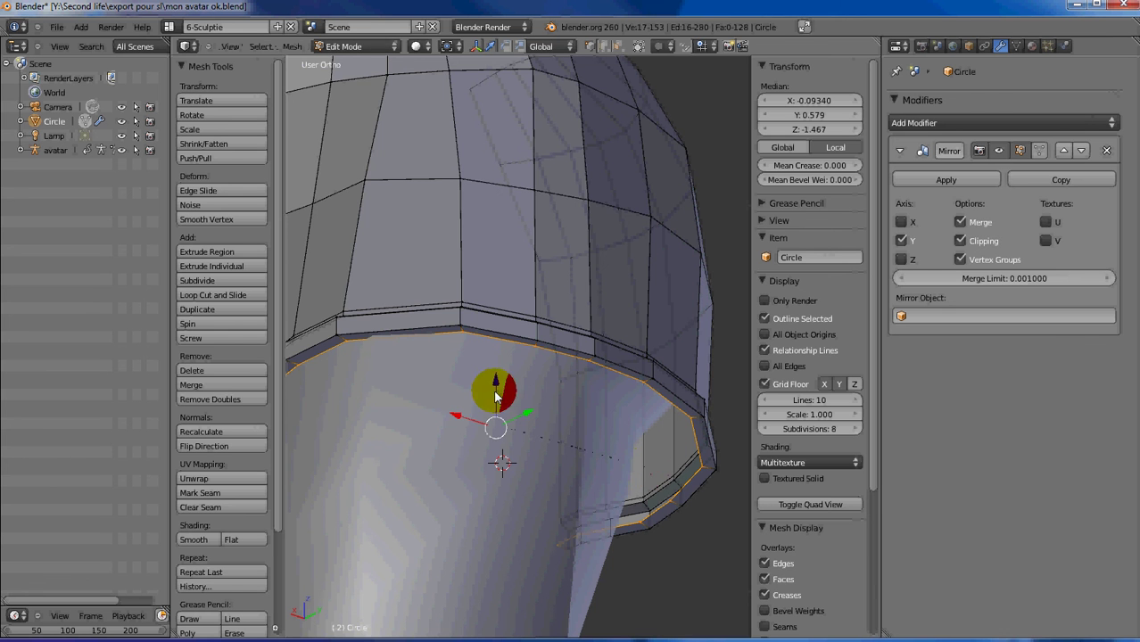
pyautogui.moveTo(446, 391)
pyautogui.mouseDown(button='middle')
pyautogui.moveTo(590, 438)
pyautogui.moveTo(622, 360)
pyautogui.moveTo(376, 364)
pyautogui.moveTo(528, 367)
pyautogui.moveTo(406, 183)
pyautogui.moveTo(385, 180)
pyautogui.mouseUp(button='middle')
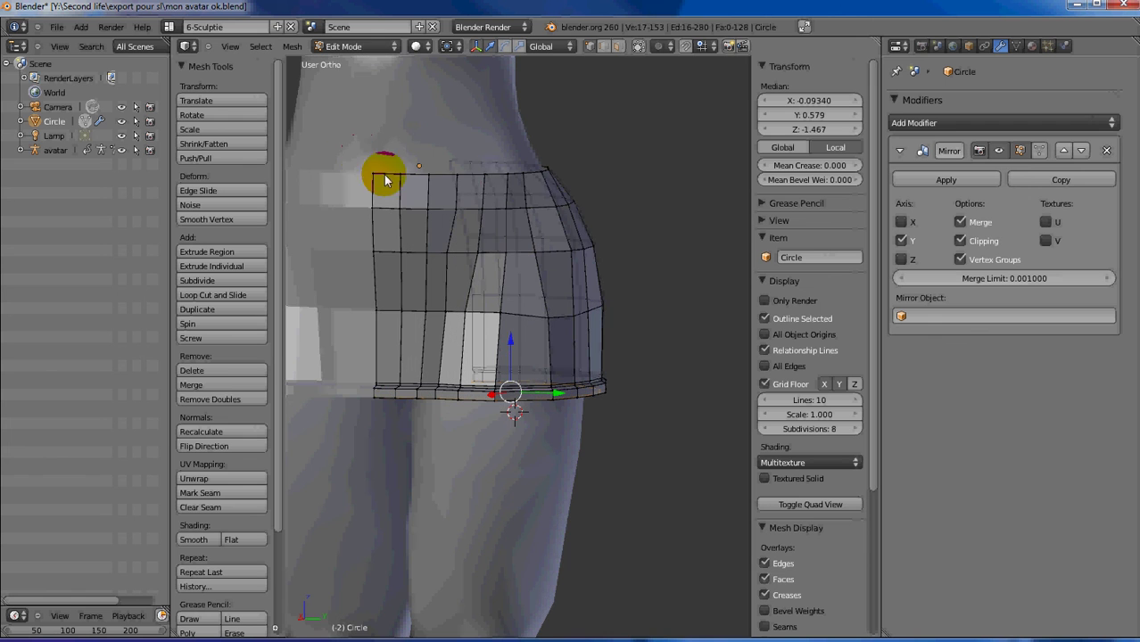
# Step: Switch to Right Ortho view of the 153-vertex skirt and deselect all
pyautogui.moveTo(501, 181)
pyautogui.mouseDown(button='middle')
pyautogui.moveTo(501, 208)
pyautogui.moveTo(529, 203)
pyautogui.moveTo(469, 173)
pyautogui.moveTo(499, 158)
pyautogui.mouseUp(button='middle')
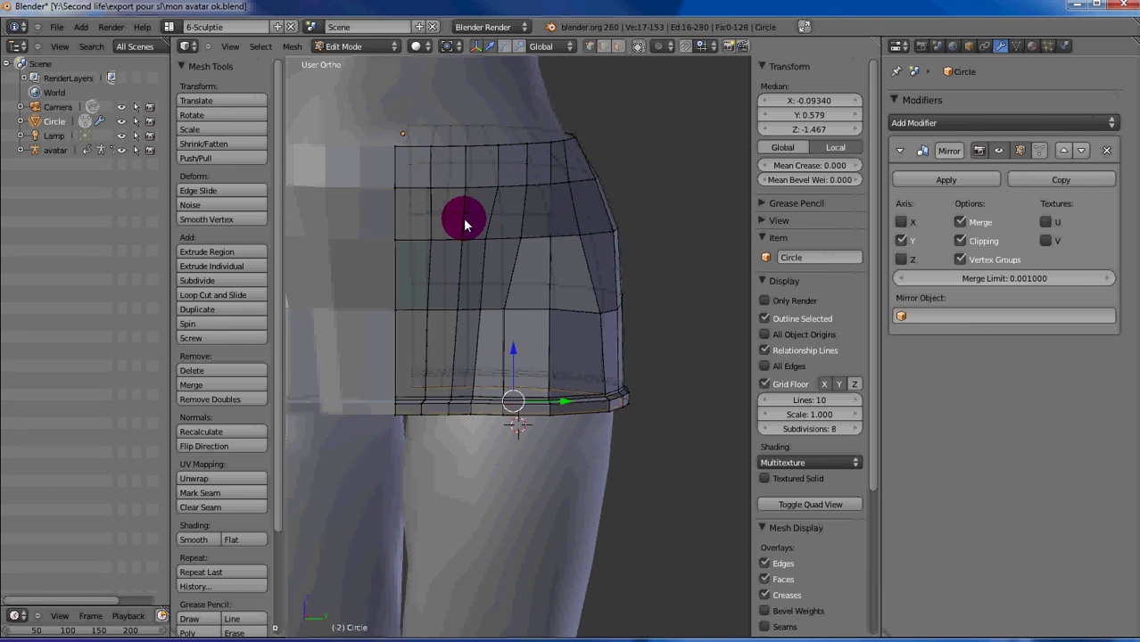
pyautogui.moveTo(485, 192); pyautogui.dragTo(490, 193, button='middle')
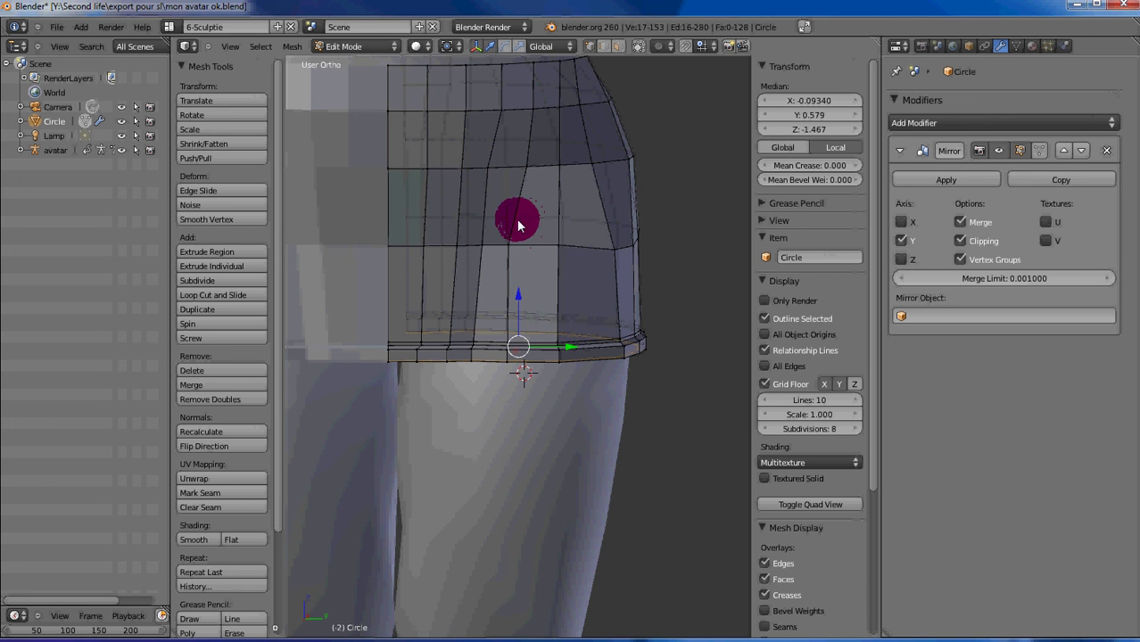
pyautogui.press('KP_3')
pyautogui.press('KP_3')
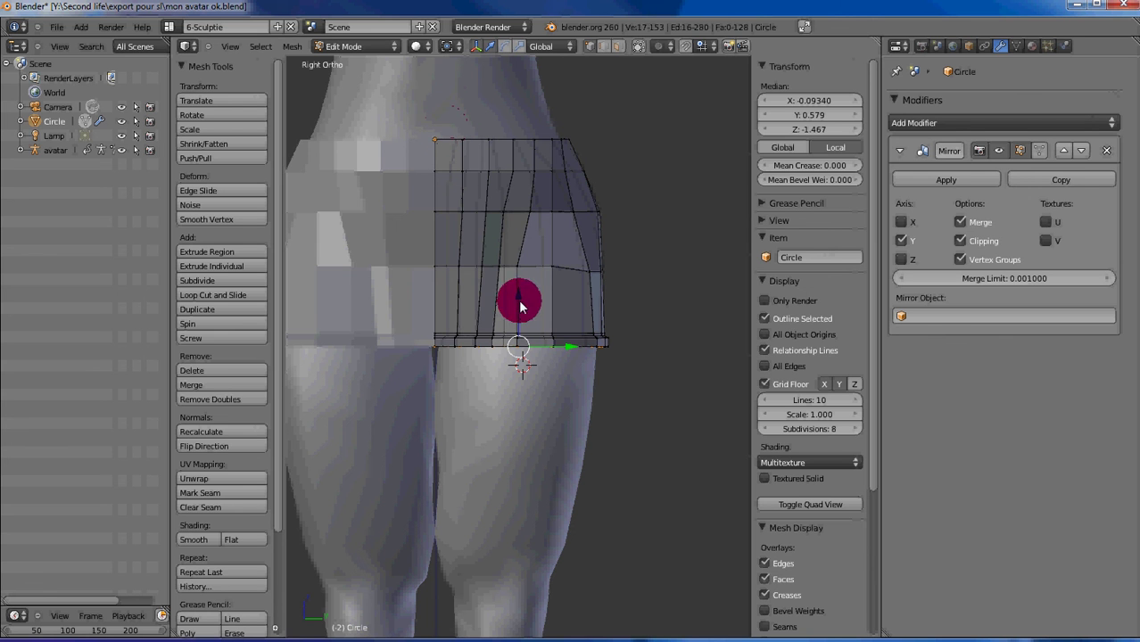
pyautogui.press('a')
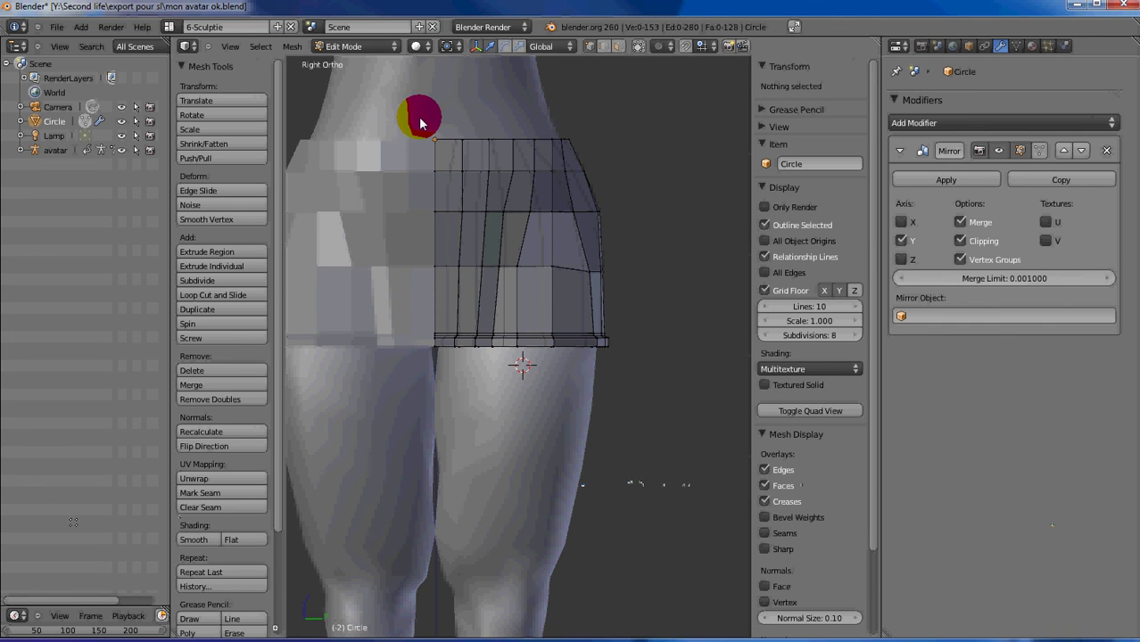
# Step: Box-select the top vertex row and extrude it up along Z to median Z 0.148
pyautogui.press('b')
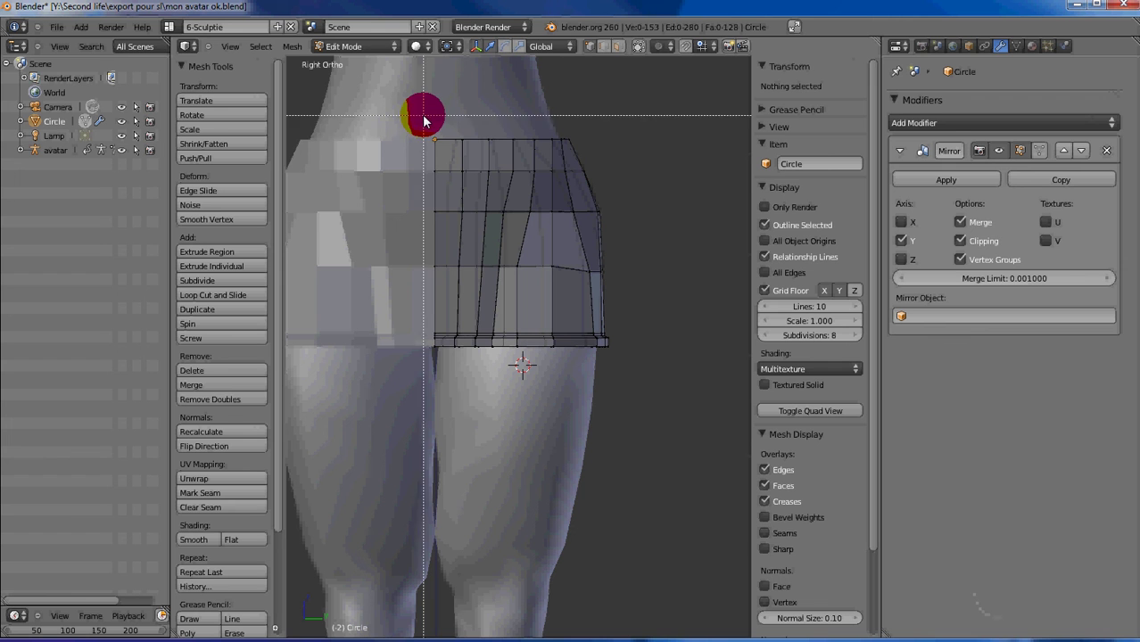
pyautogui.moveTo(424, 119); pyautogui.dragTo(587, 158)
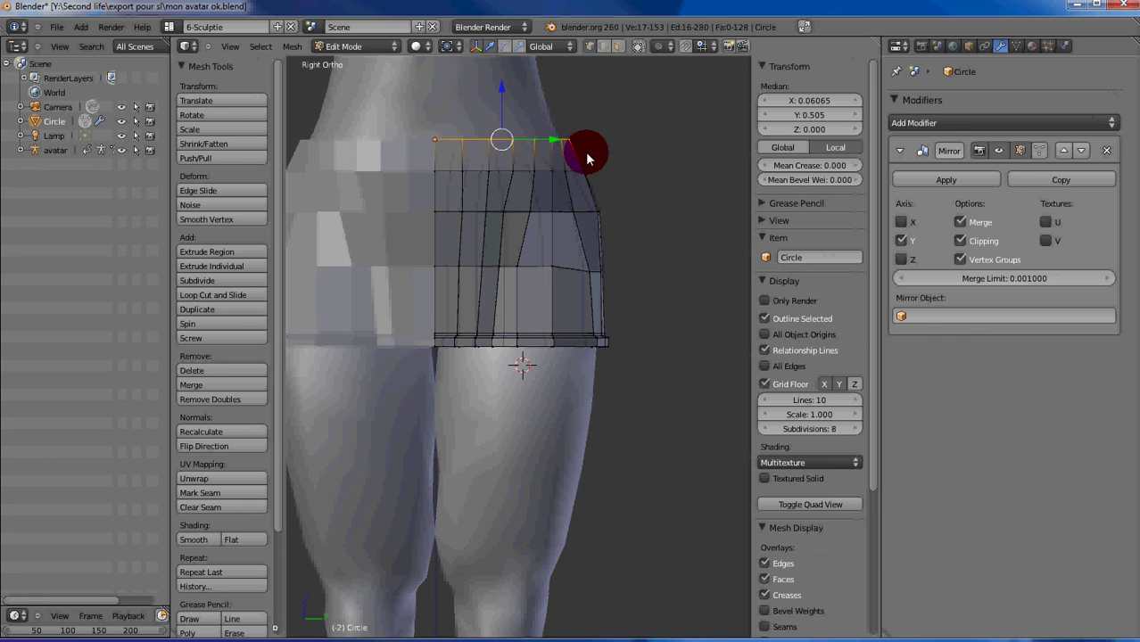
pyautogui.click(509, 131)
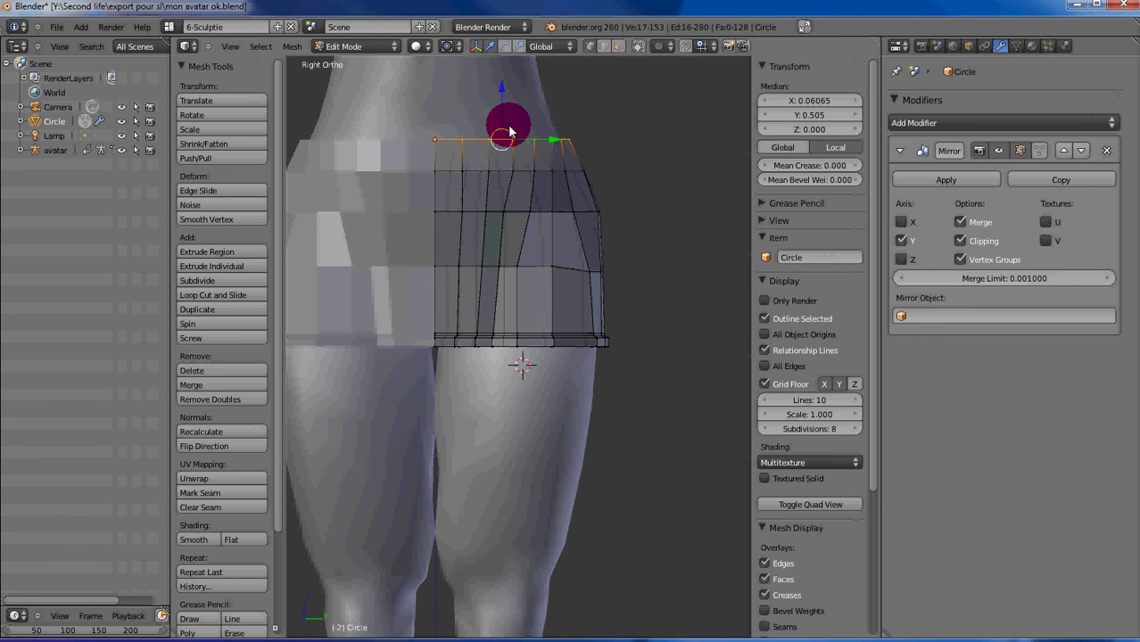
pyautogui.press('e')
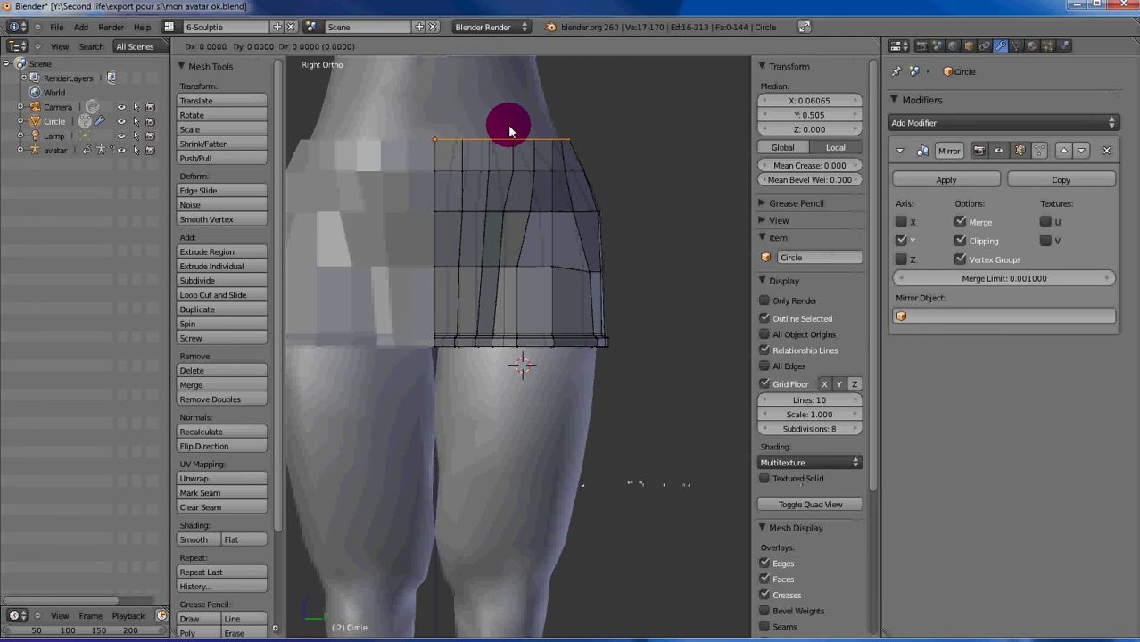
pyautogui.press('z')
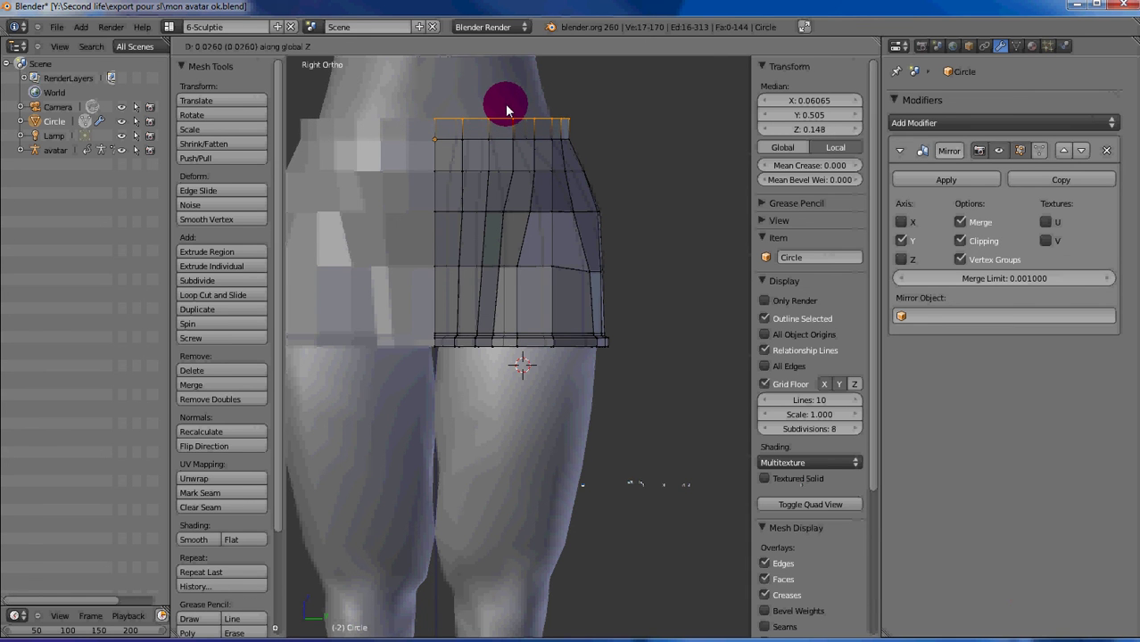
pyautogui.click(505, 103)
pyautogui.moveTo(554, 138); pyautogui.dragTo(555, 231, button='middle')
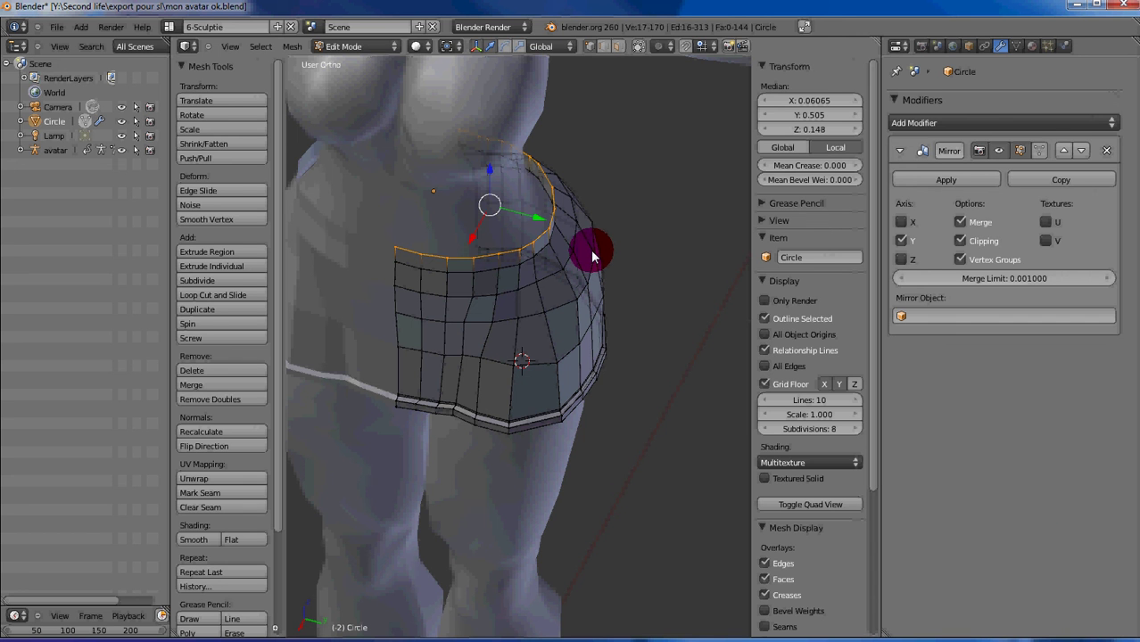
# Step: Scale the skirt's new top ring inward to about 0.923 to tighten the waistband
pyautogui.press('s')
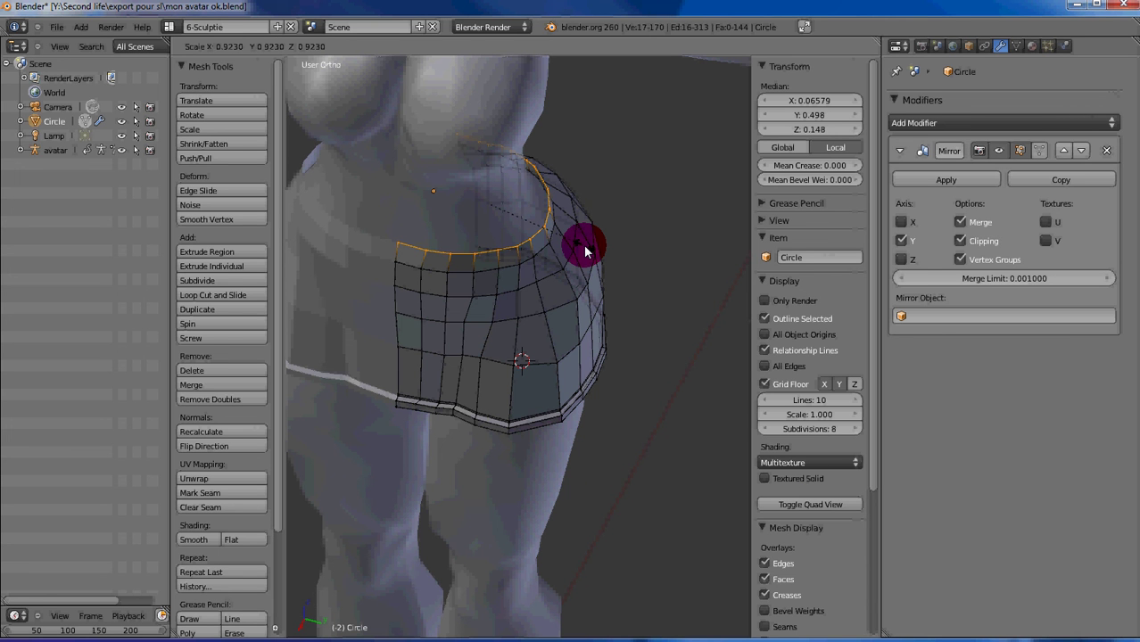
pyautogui.click(585, 252)
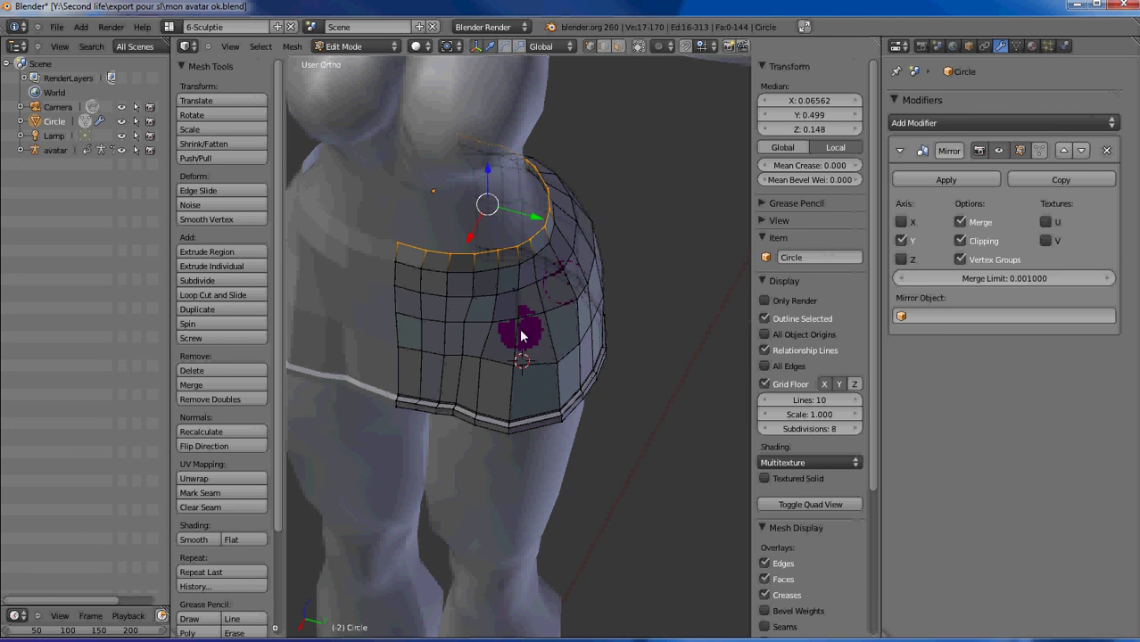
pyautogui.moveTo(521, 324); pyautogui.dragTo(509, 274, button='middle')
pyautogui.scroll(-2, 513, 269)
pyautogui.moveTo(534, 310)
pyautogui.mouseDown(button='middle')
pyautogui.moveTo(509, 286)
pyautogui.moveTo(498, 307)
pyautogui.moveTo(539, 321)
pyautogui.mouseUp(button='middle')
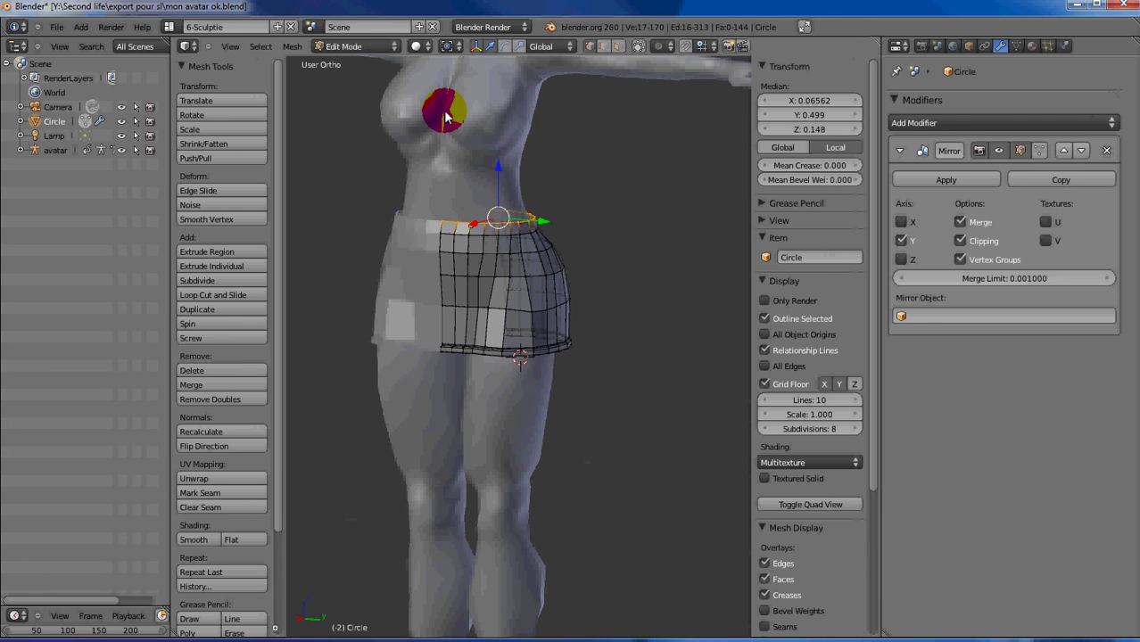